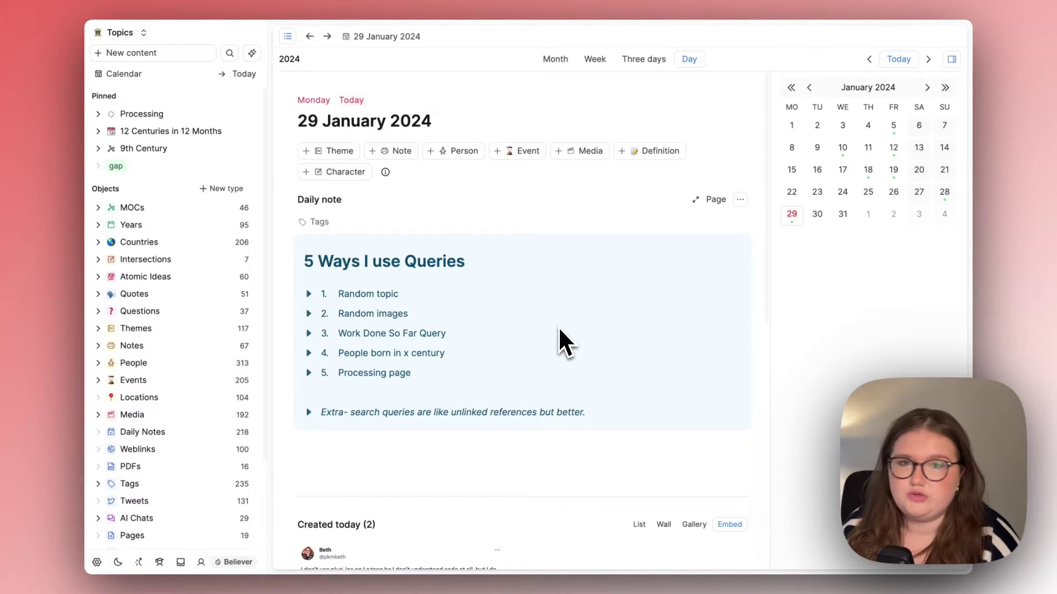
# - Expand the Random topic toggle and look over its Randomiser query settings
pyautogui.click(547, 293)
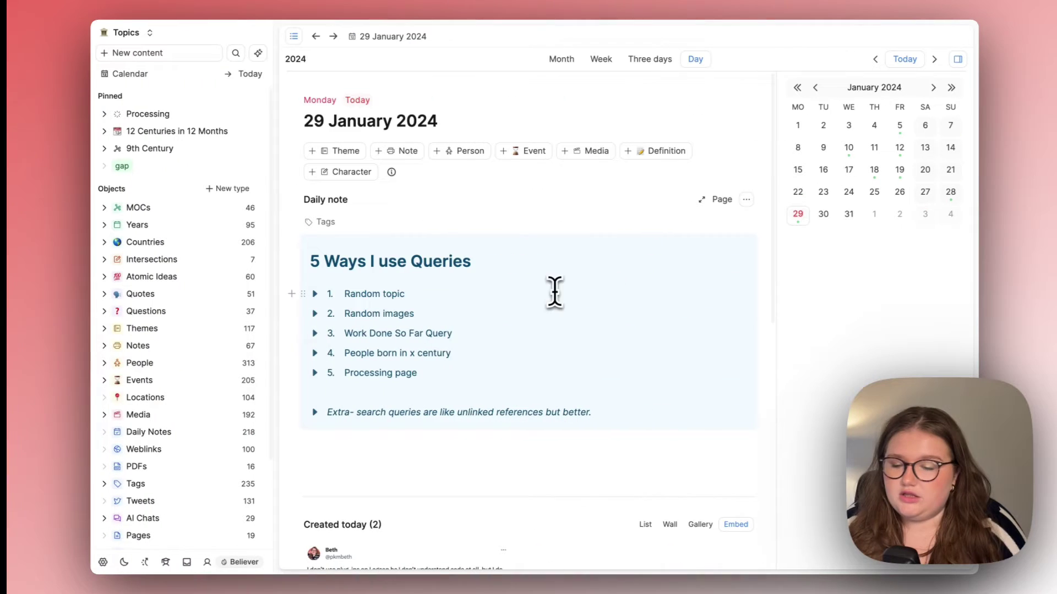
pyautogui.click(308, 294)
pyautogui.scroll(-2, 616, 270)
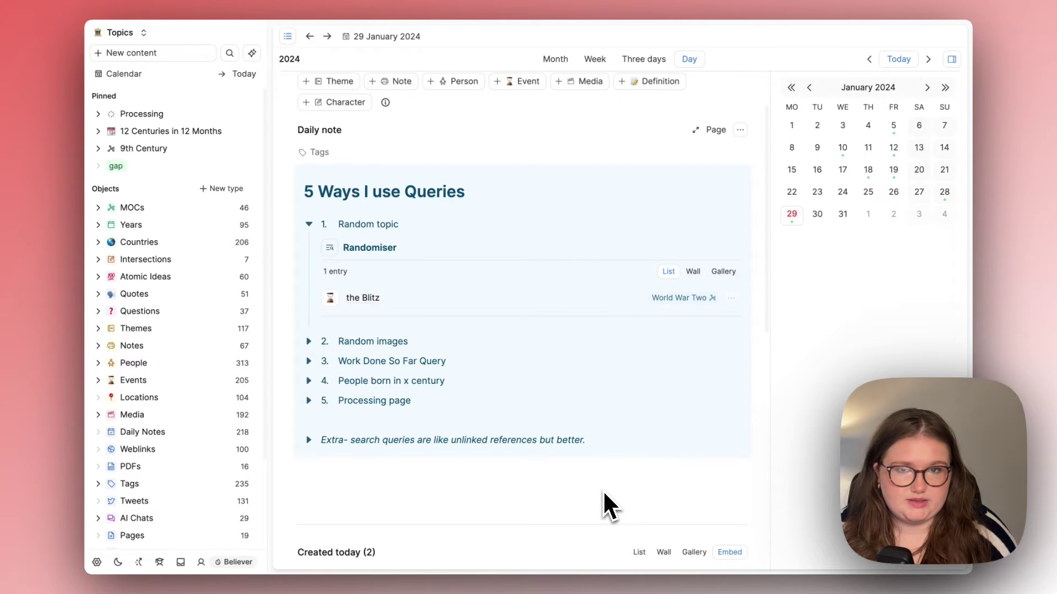
pyautogui.scroll(-1, 604, 494)
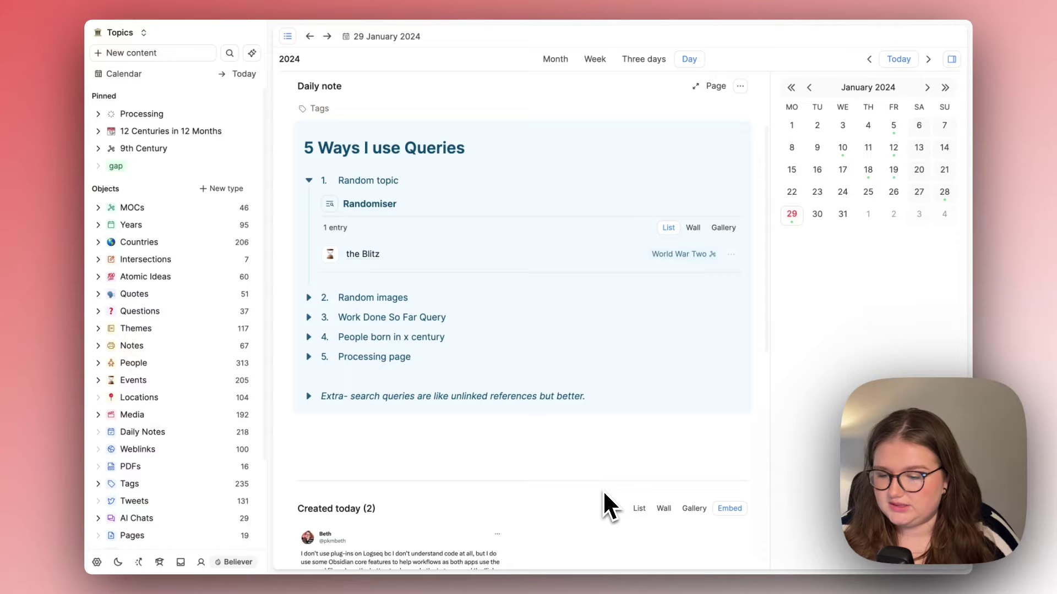
pyautogui.moveTo(715, 206)
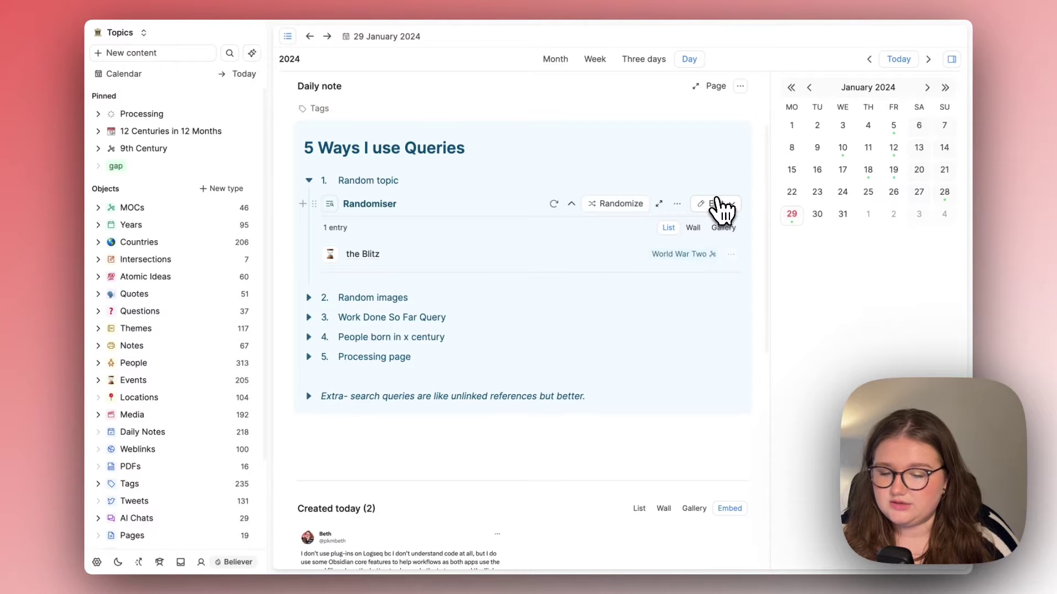
pyautogui.click(716, 204)
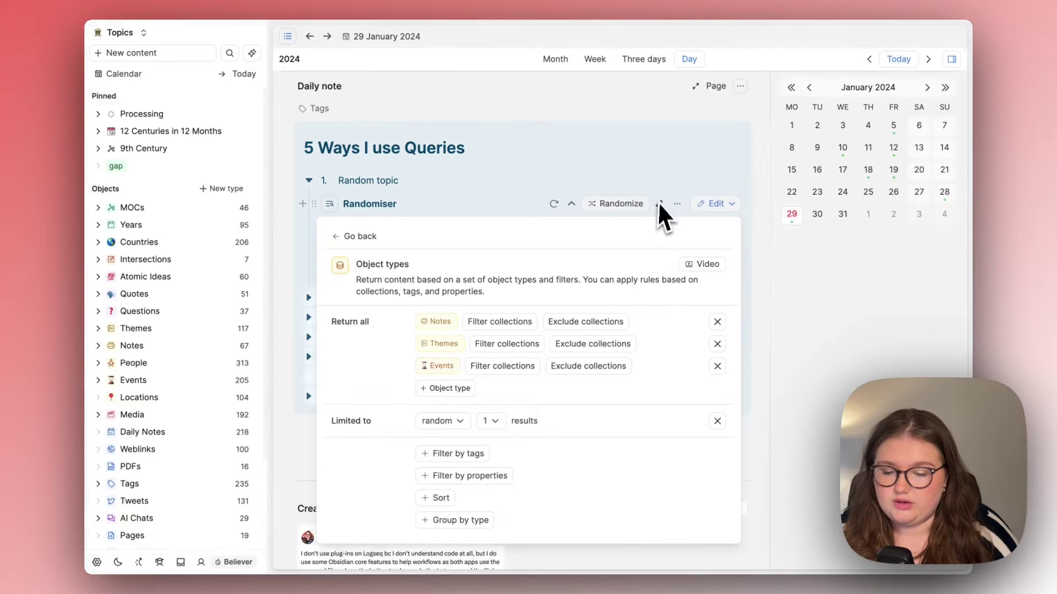
pyautogui.click(646, 186)
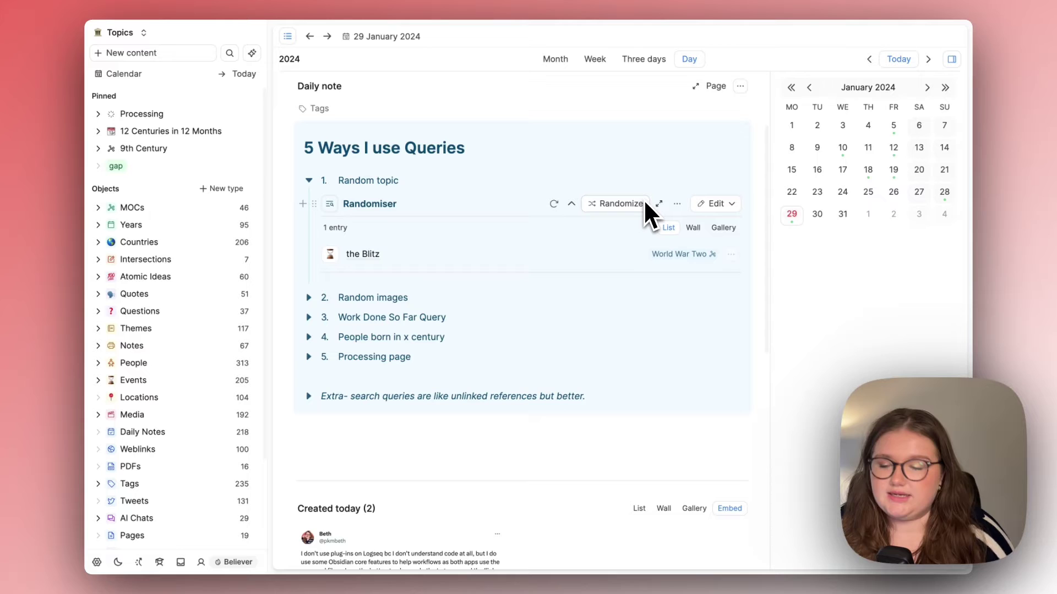
# - Visit the 12 Centuries in 12 Months page, then return to the 29 January daily note
pyautogui.click(168, 131)
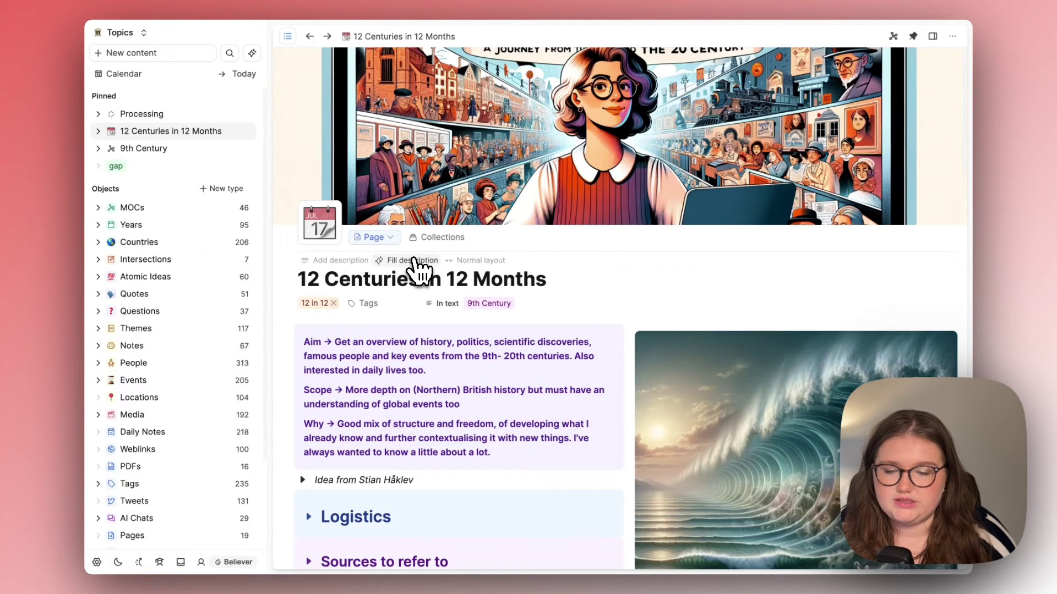
pyautogui.press('super+d')
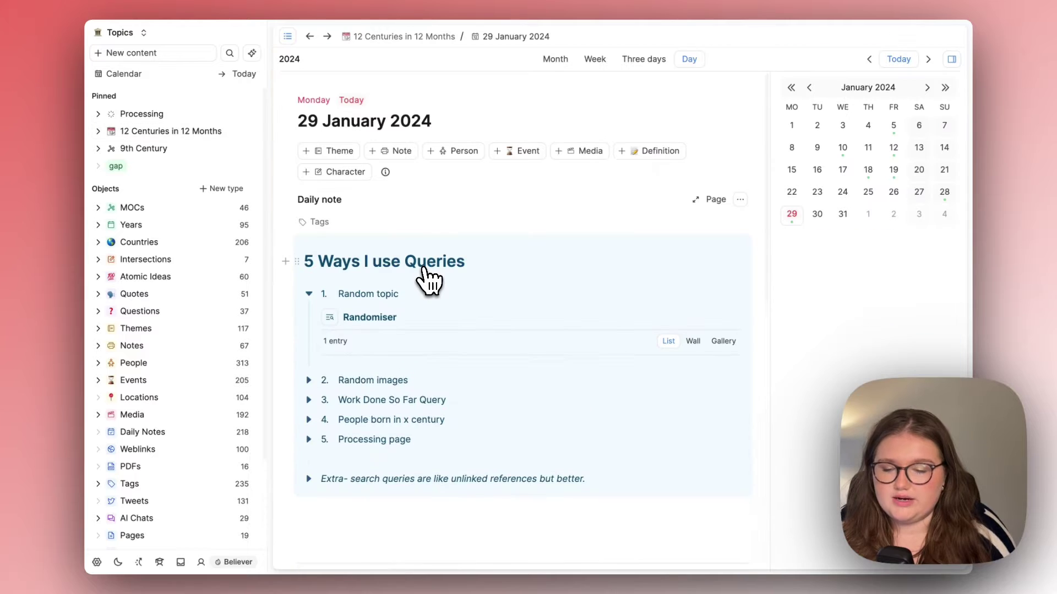
pyautogui.scroll(-2, 428, 281)
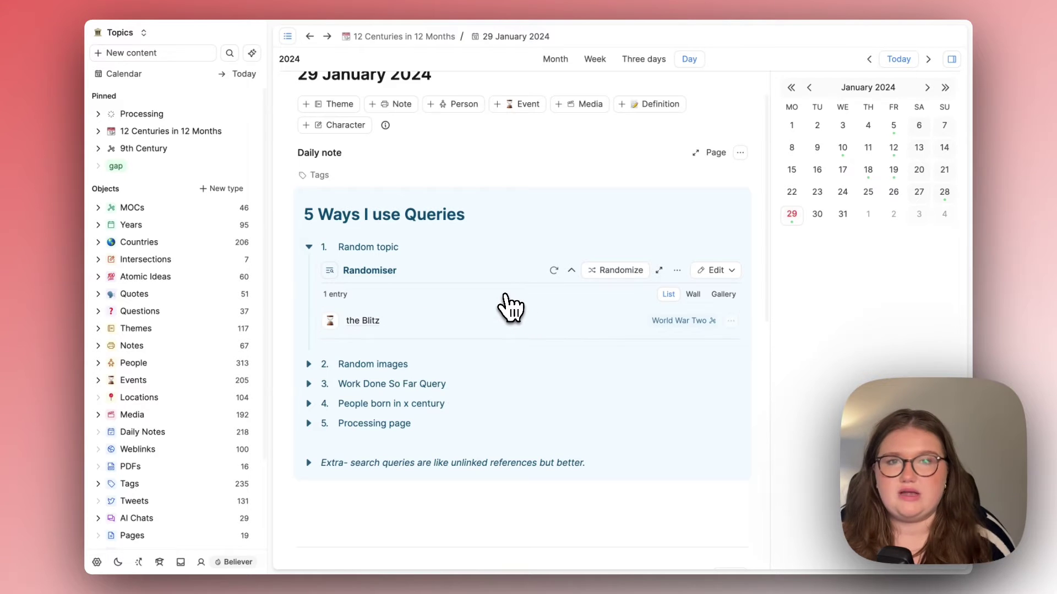
pyautogui.scroll(-1, 478, 294)
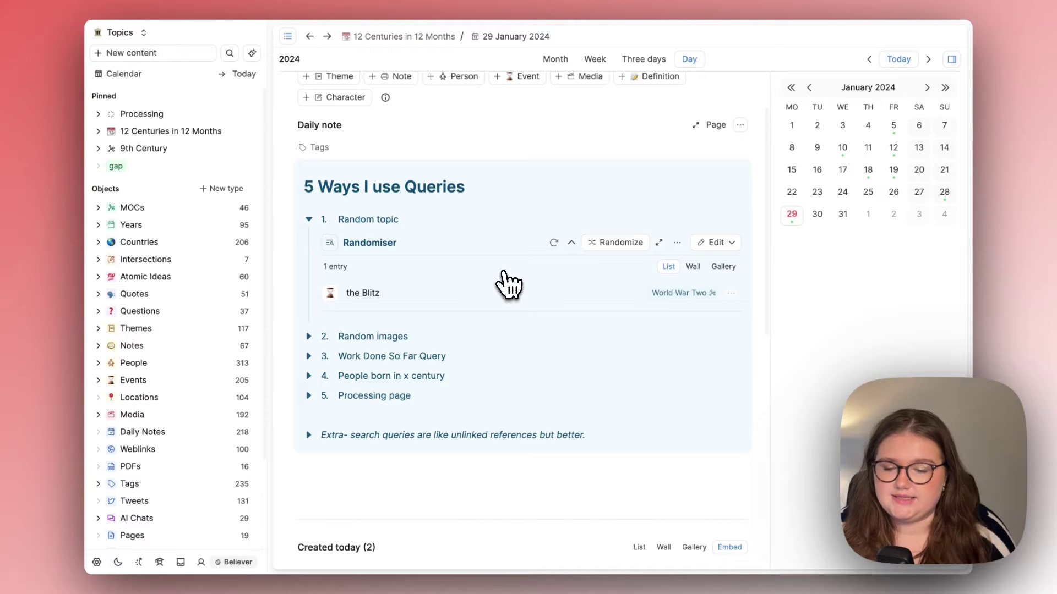
pyautogui.scroll(-1, 605, 275)
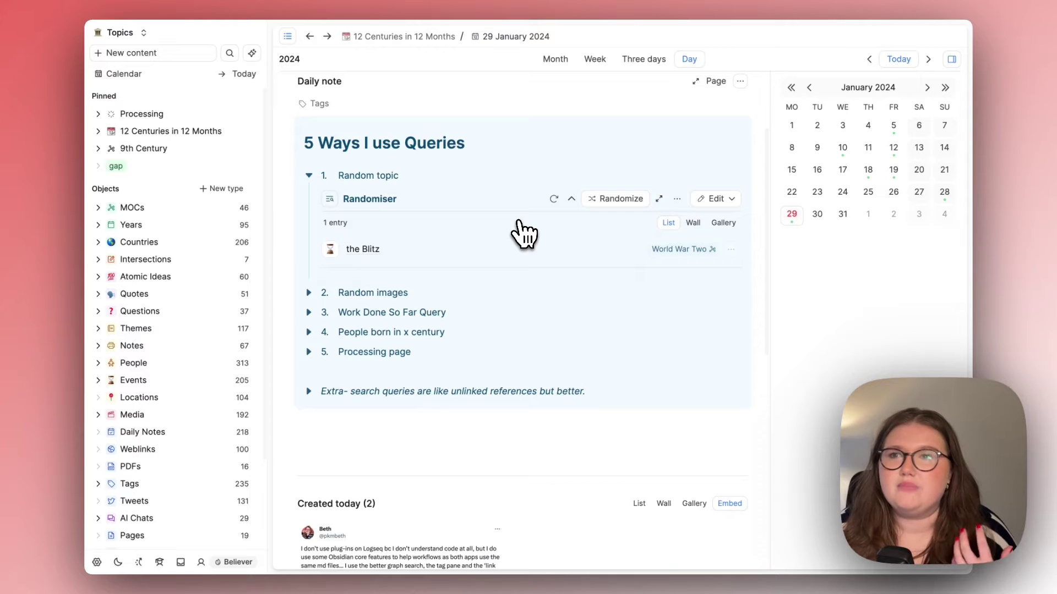
# - Collapse Random topic, expand Random images, and switch to the Home & Life space
pyautogui.click(309, 175)
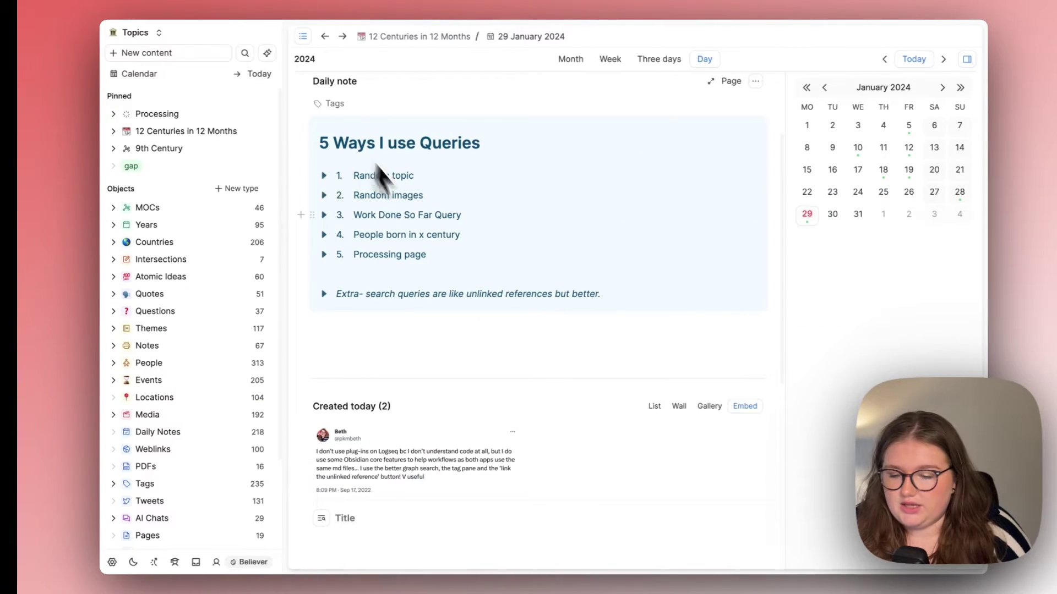
pyautogui.click(309, 195)
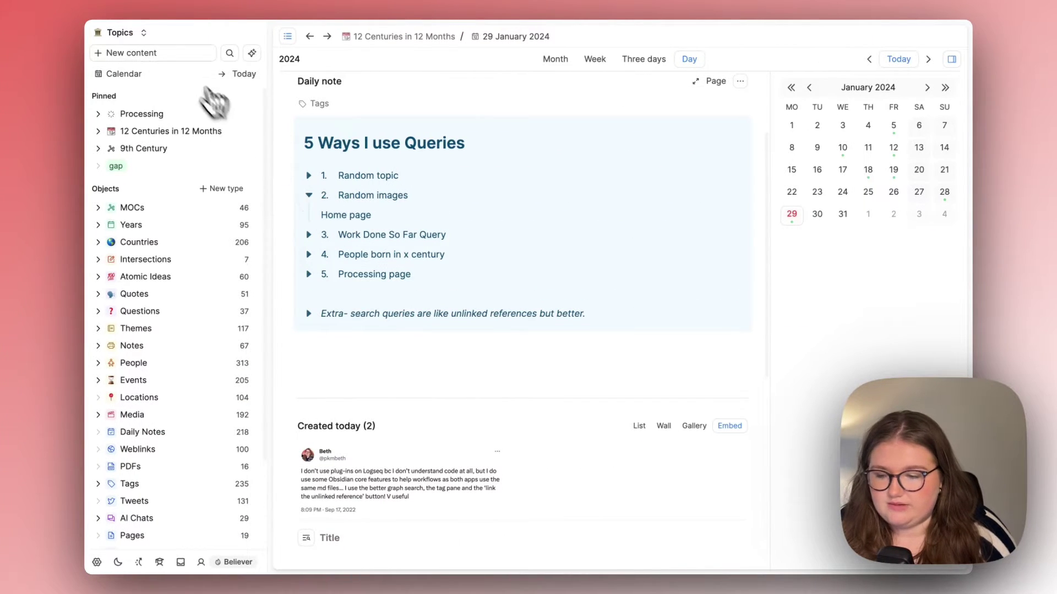
pyautogui.click(146, 33)
pyautogui.click(182, 68)
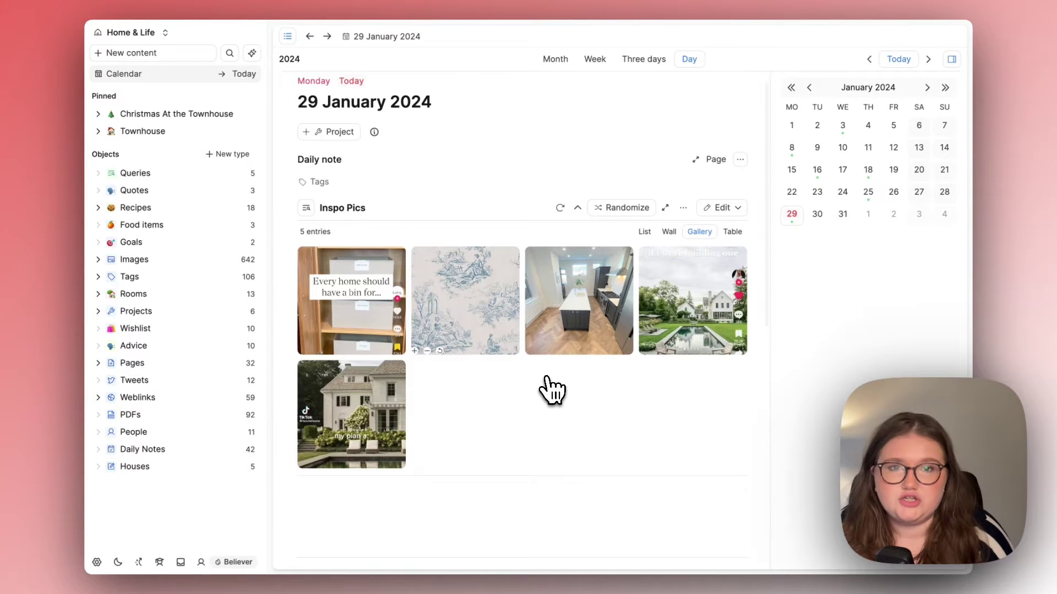
# - Check the Inspo Pics query settings without changing them
pyautogui.scroll(-1, 552, 391)
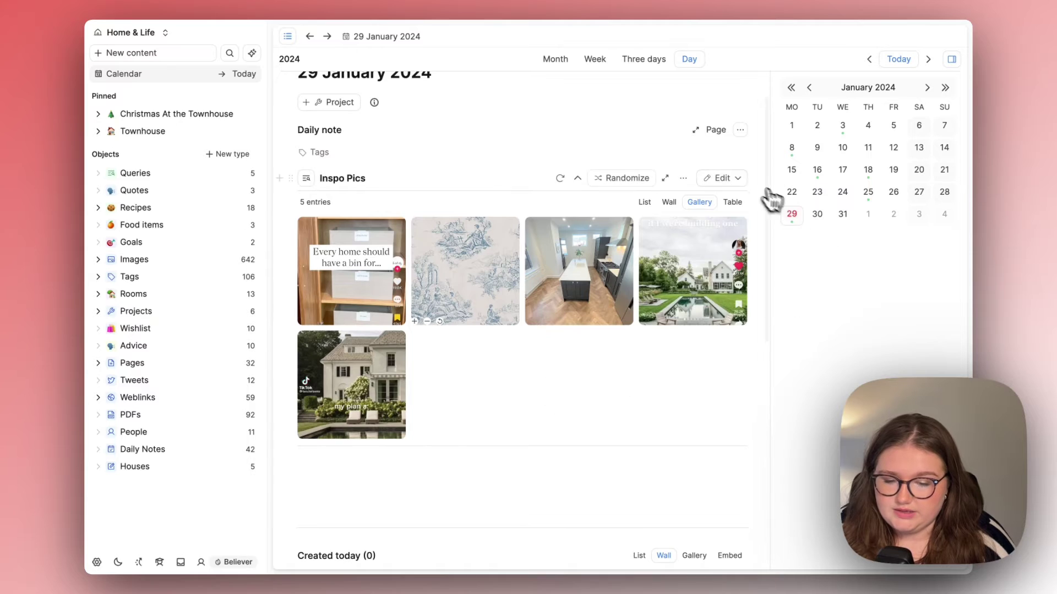
pyautogui.click(740, 179)
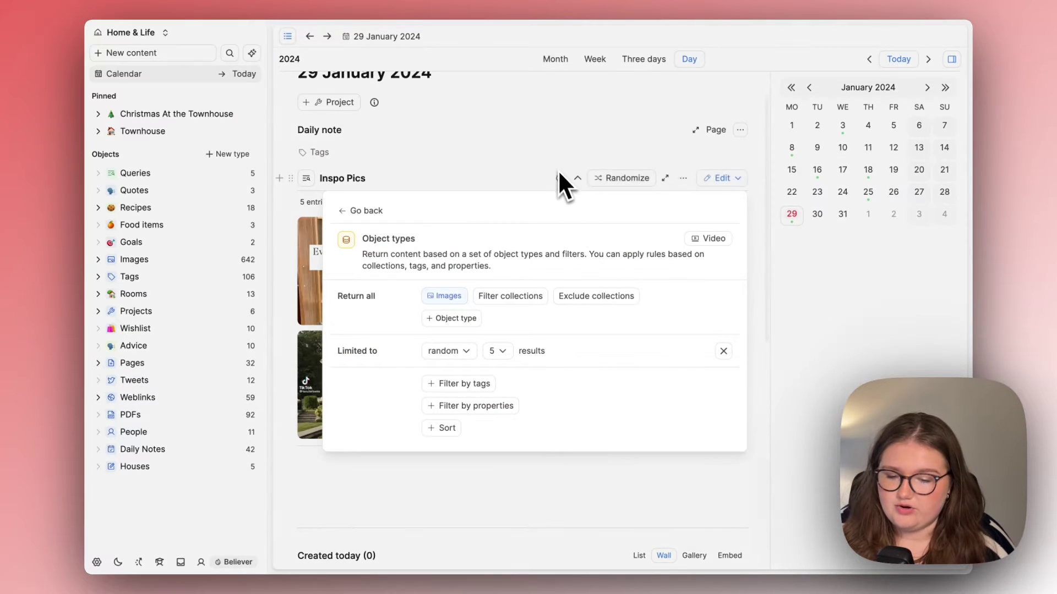
pyautogui.click(554, 163)
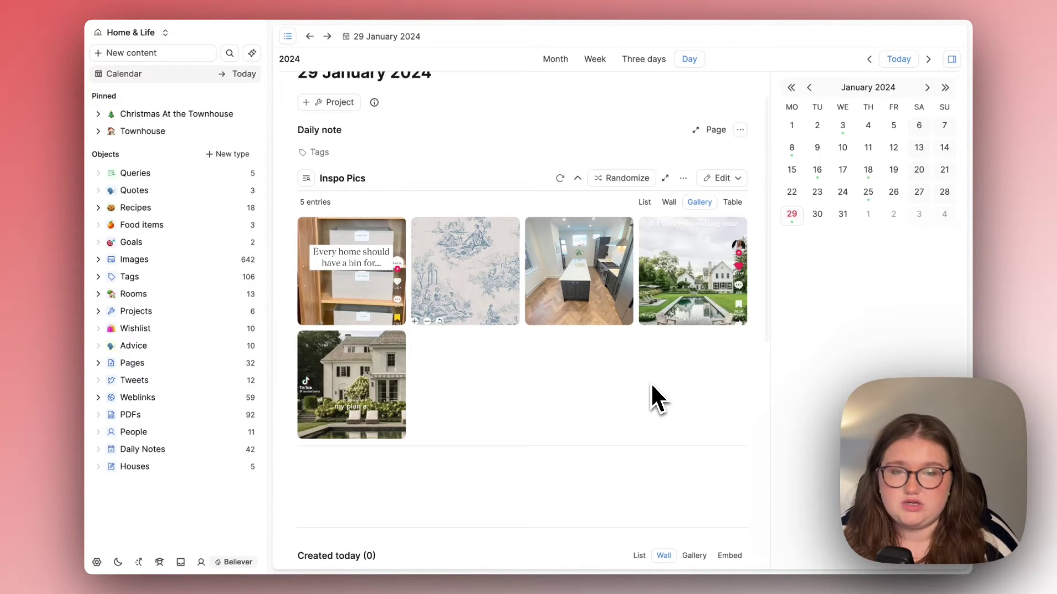
# - Preview the fifth Inspo Pics image, then close the preview
pyautogui.click(363, 366)
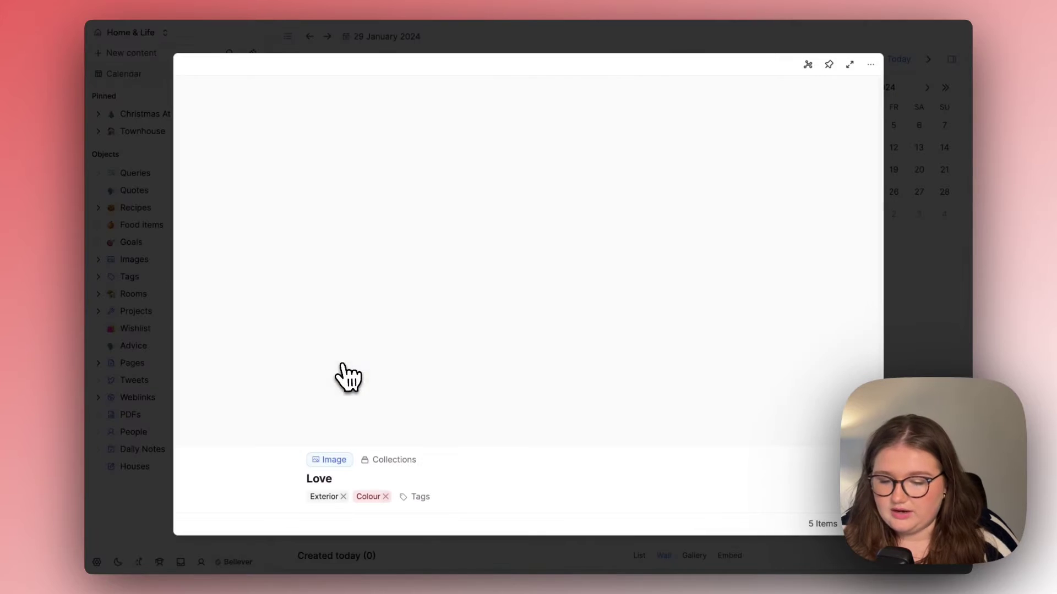
pyautogui.scroll(-1, 528, 376)
pyautogui.scroll(1, 528, 375)
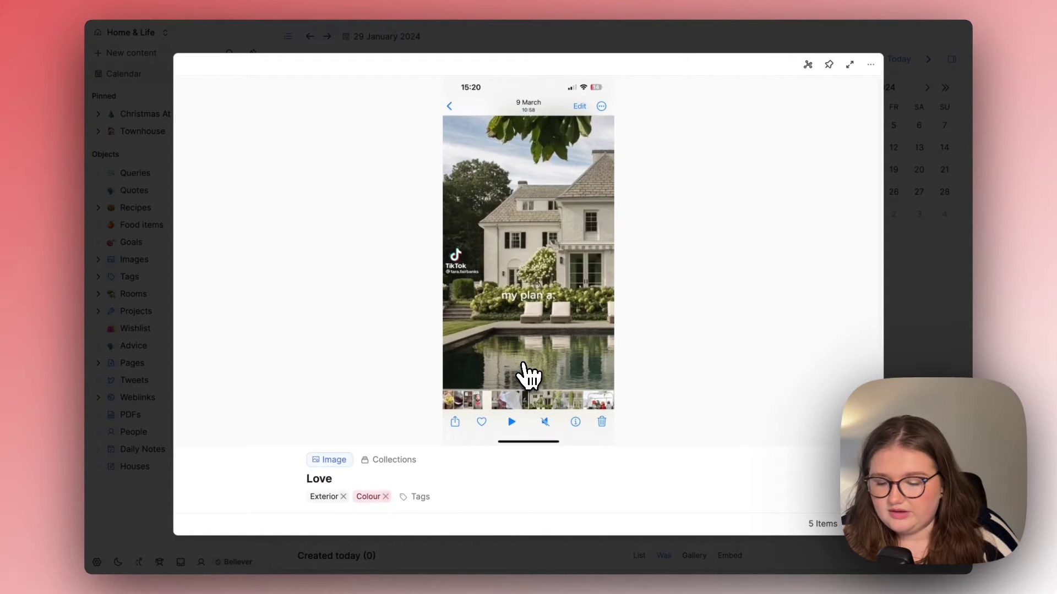
pyautogui.scroll(-2, 528, 376)
pyautogui.scroll(2, 528, 376)
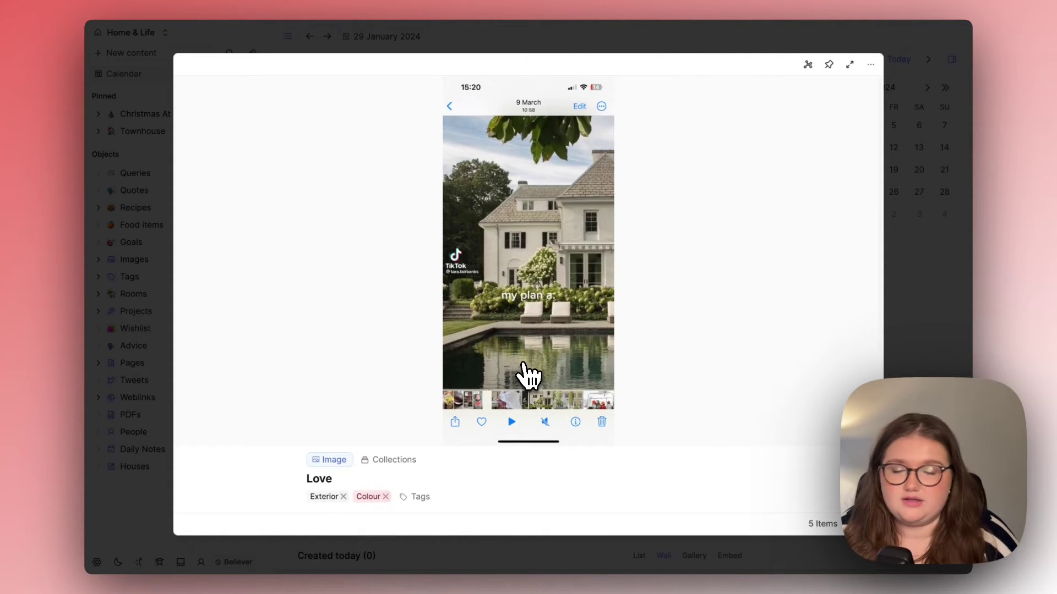
pyautogui.click(950, 275)
pyautogui.scroll(1, 558, 371)
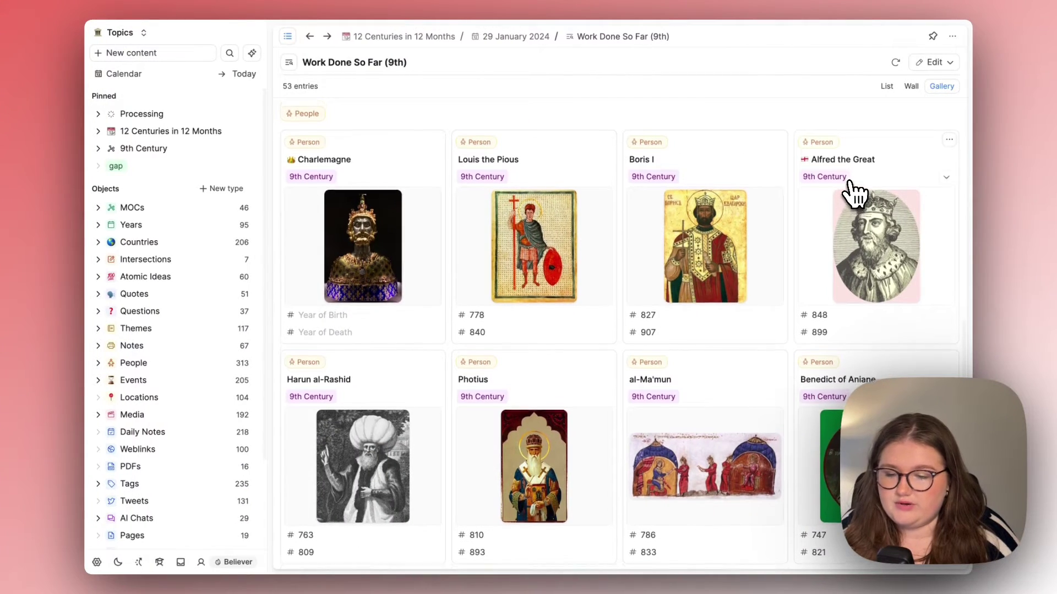
pyautogui.scroll(1, 853, 192)
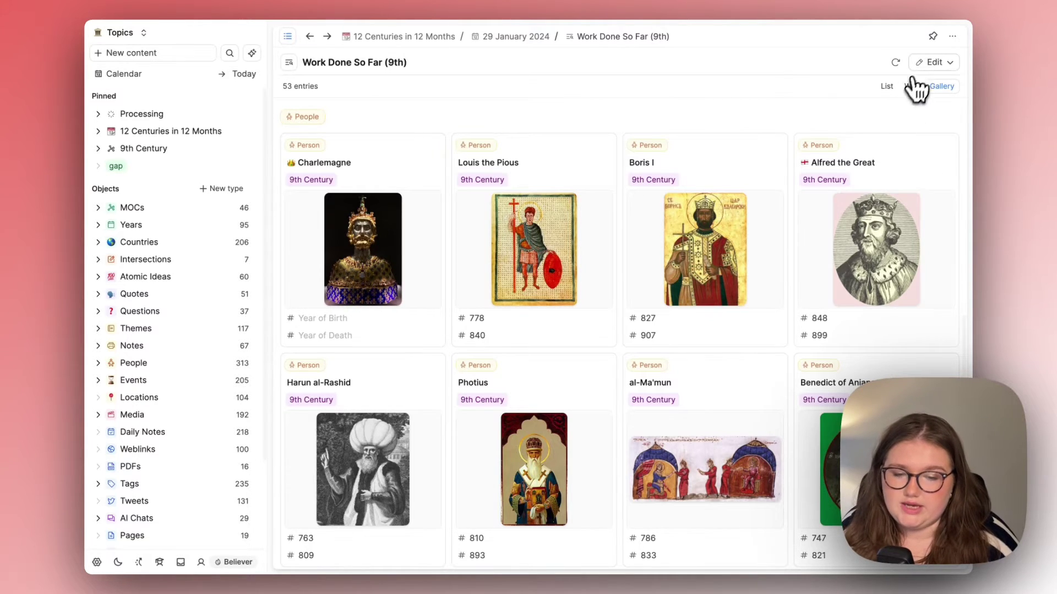
# - Review the Work Done So Far query's Created at date filters, leaving them unchanged
pyautogui.click(930, 63)
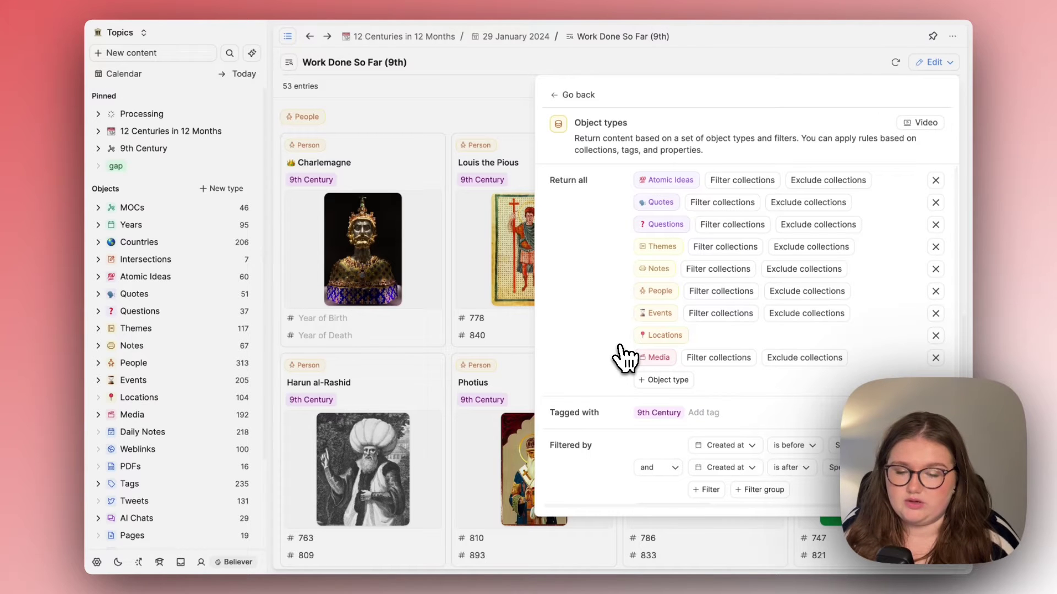
pyautogui.hscroll(1, 625, 359)
pyautogui.hscroll(-1, 642, 220)
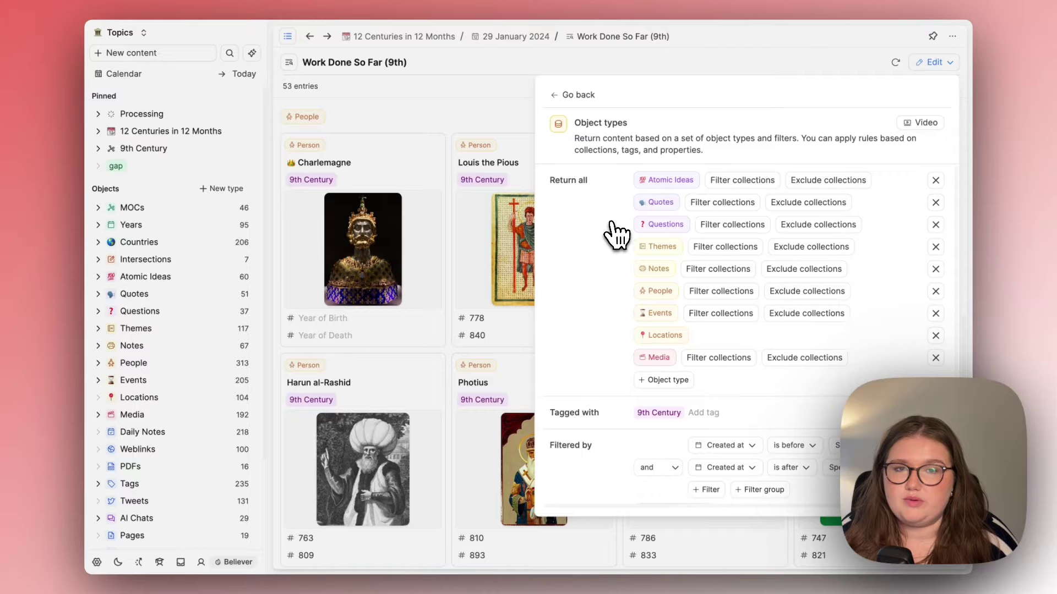
pyautogui.scroll(-4, 696, 339)
pyautogui.hscroll(1, 696, 339)
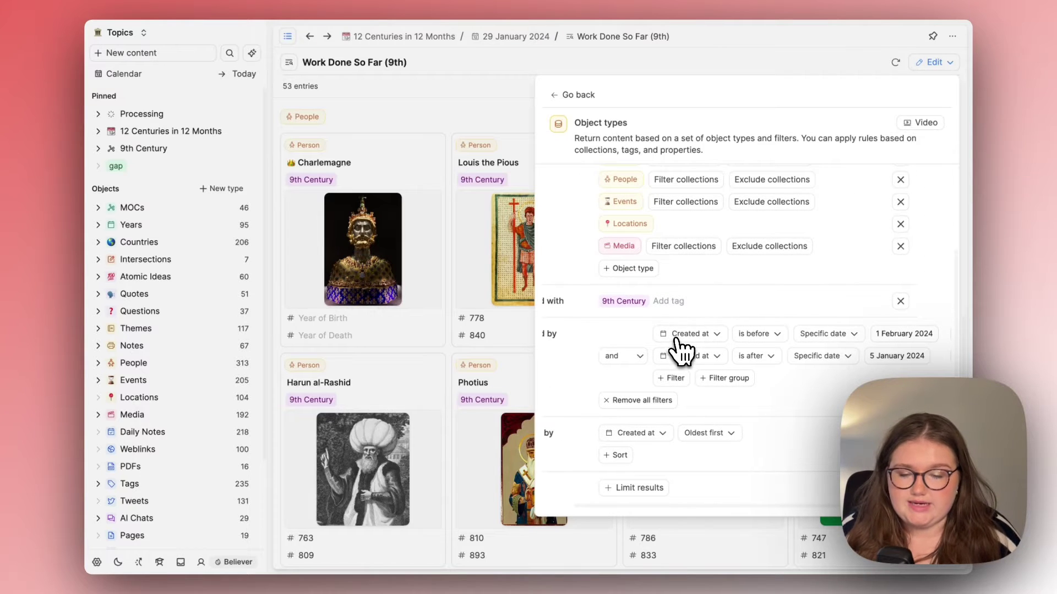
pyautogui.hscroll(1, 682, 348)
pyautogui.scroll(4, 681, 347)
pyautogui.scroll(-4, 627, 270)
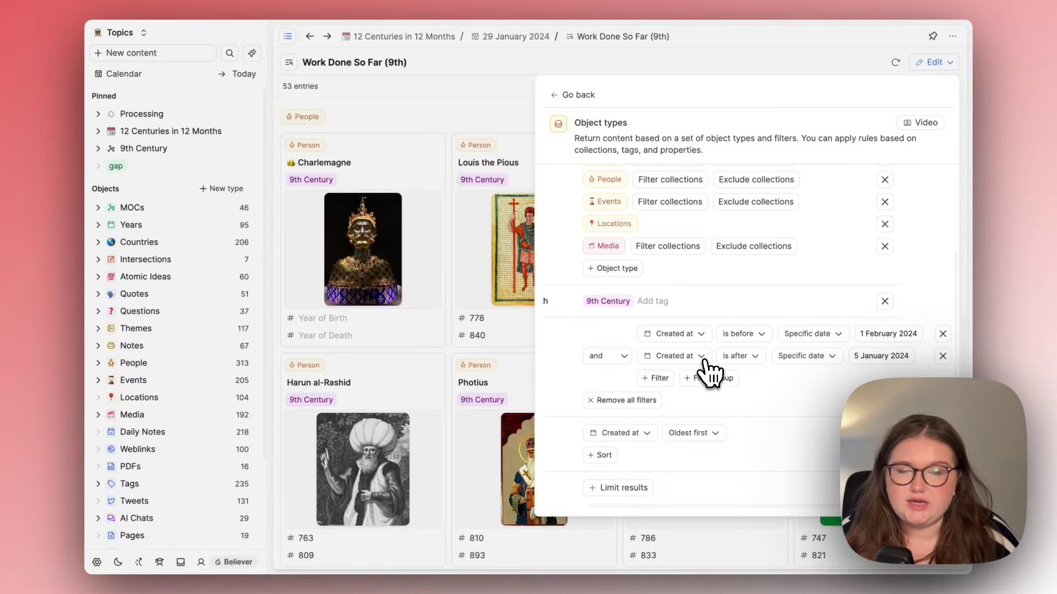
pyautogui.click(686, 337)
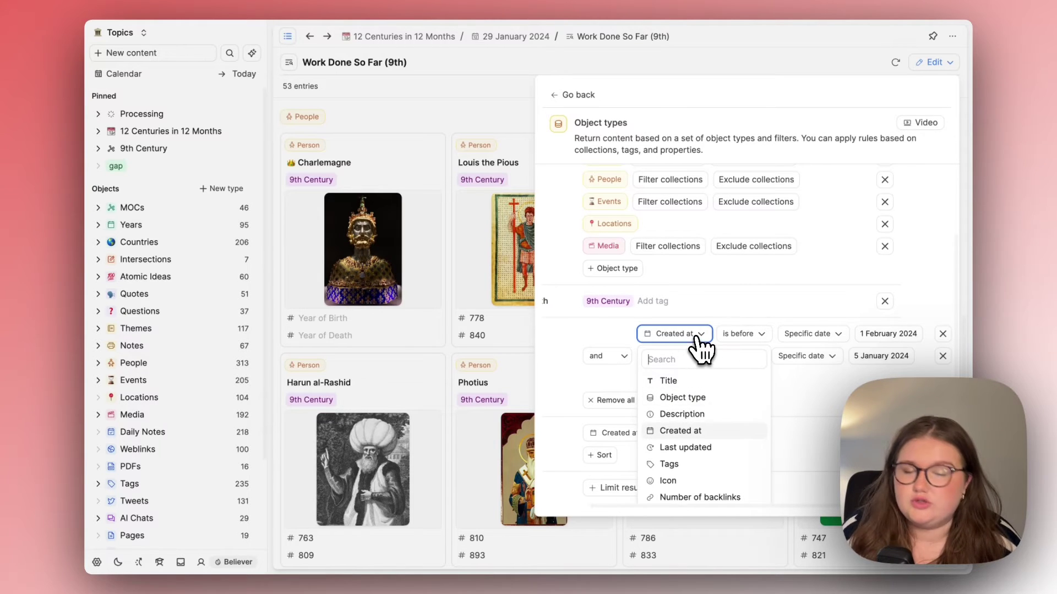
pyautogui.click(695, 333)
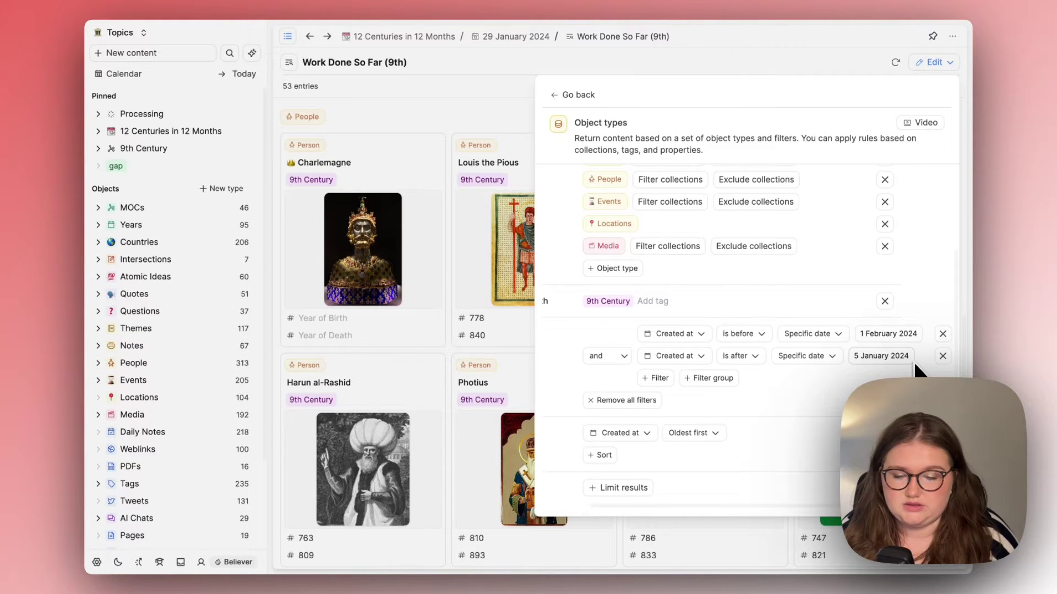
pyautogui.hscroll(-2, 857, 365)
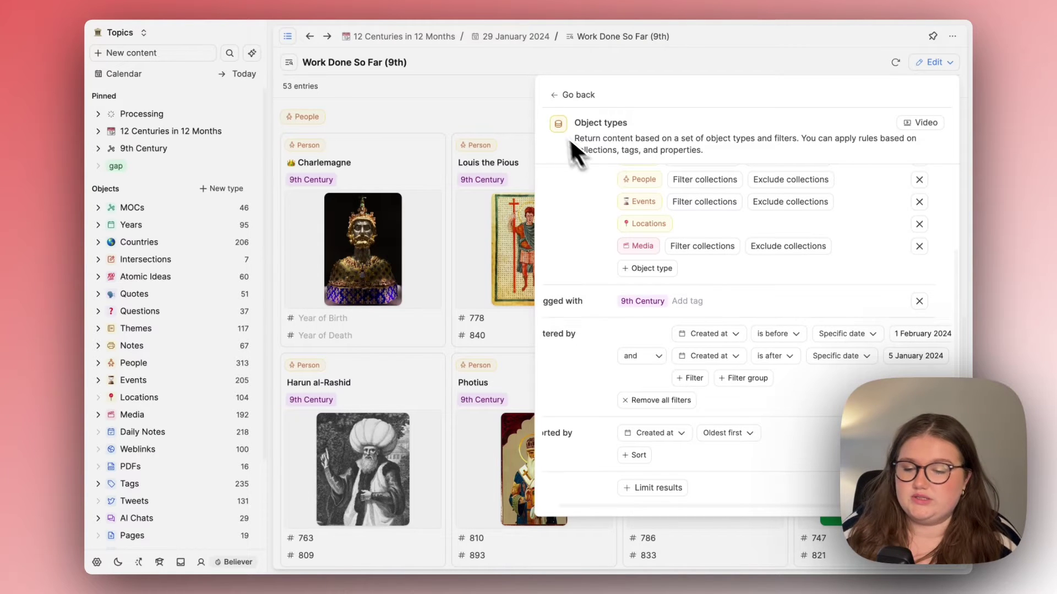
pyautogui.scroll(2, 663, 281)
pyautogui.scroll(1, 663, 281)
pyautogui.click(460, 150)
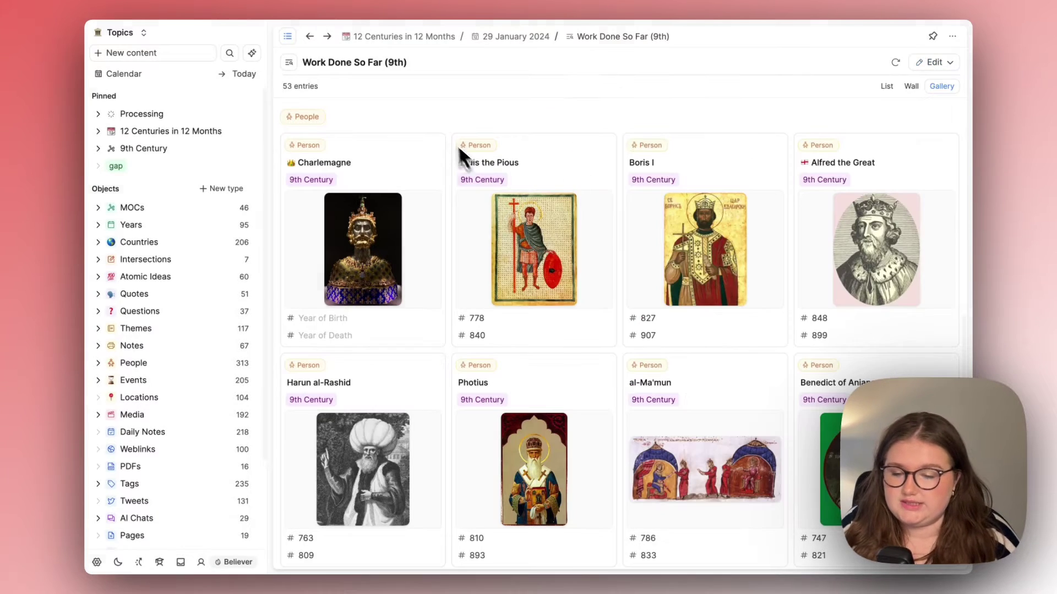
pyautogui.keyDown('shift'); pyautogui.click(420, 193); pyautogui.keyUp('shift')
pyautogui.keyDown('shift'); pyautogui.click(570, 184); pyautogui.keyUp('shift')
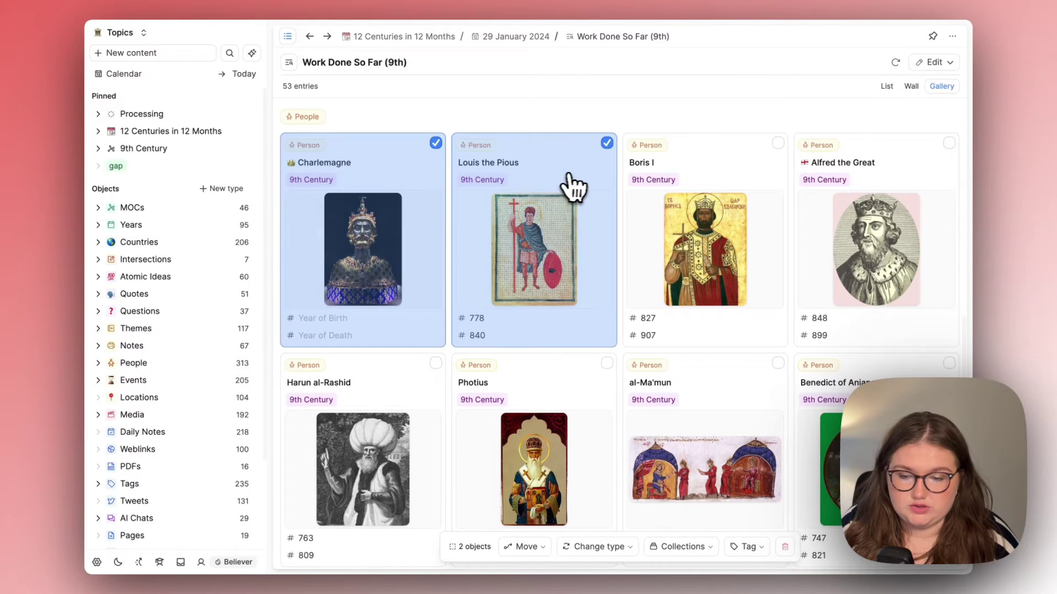
pyautogui.keyDown('shift'); pyautogui.click(708, 180); pyautogui.keyUp('shift')
pyautogui.keyDown('shift'); pyautogui.click(853, 178); pyautogui.keyUp('shift')
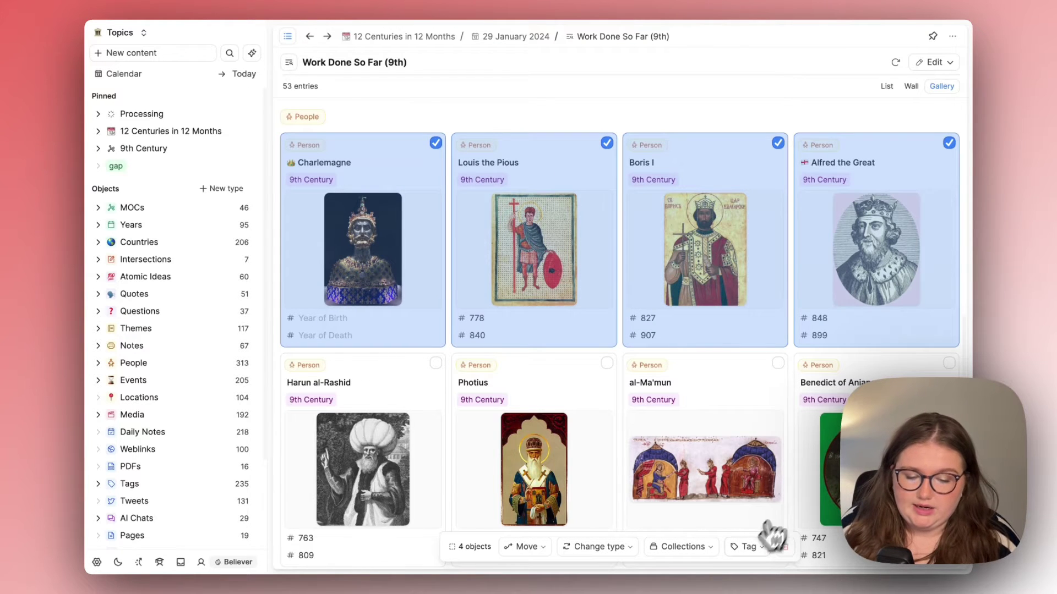
pyautogui.click(738, 551)
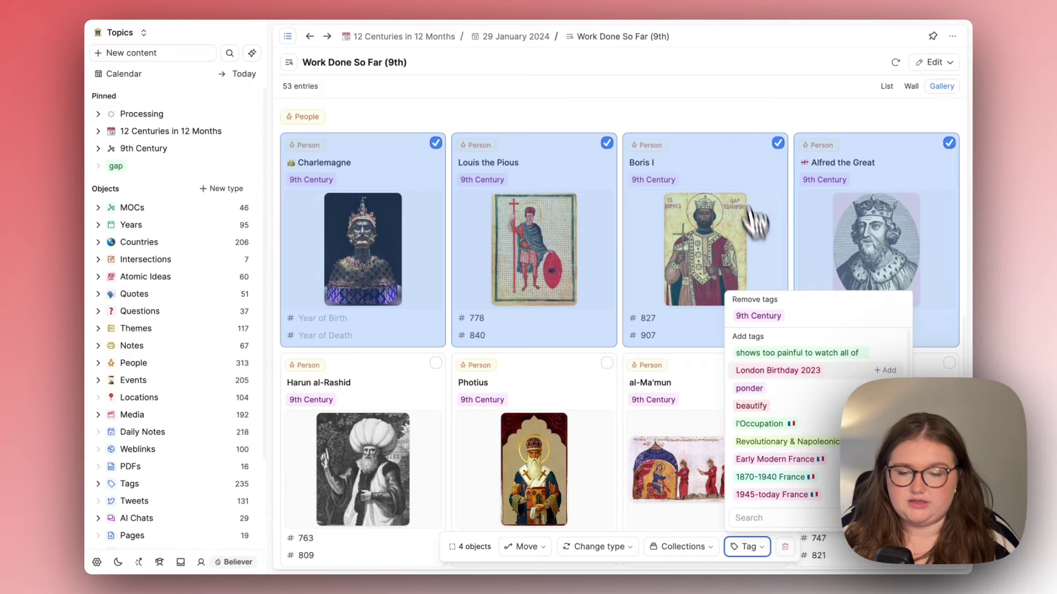
pyautogui.click(709, 106)
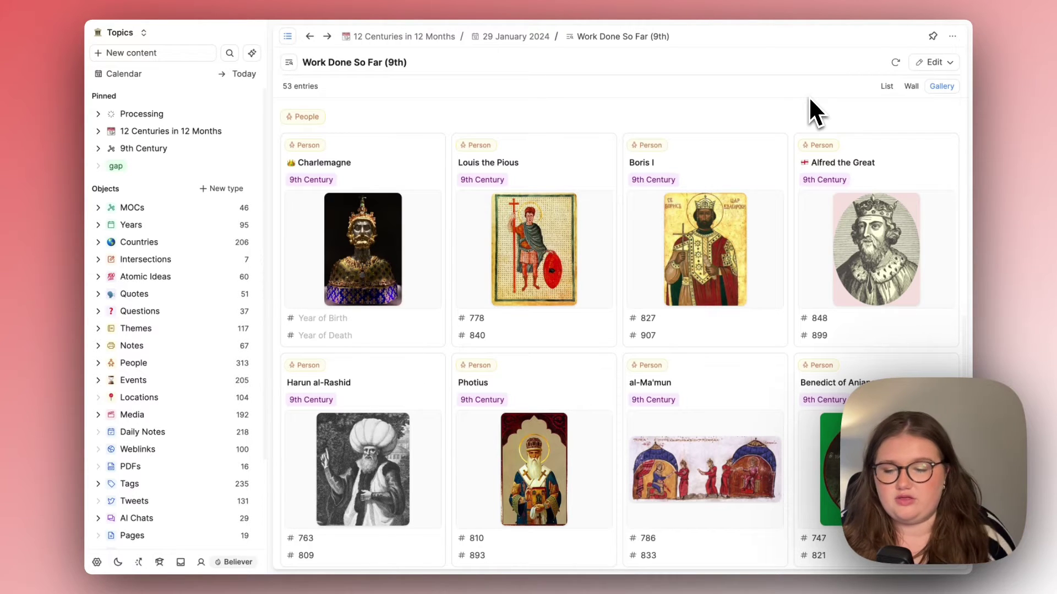
pyautogui.click(187, 148)
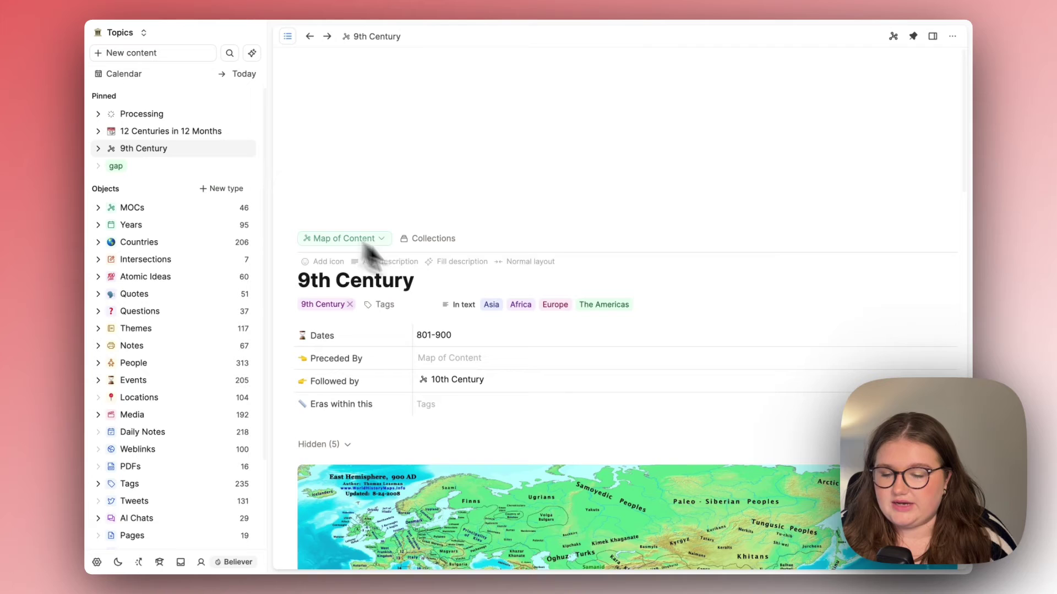
pyautogui.scroll(-15, 457, 286)
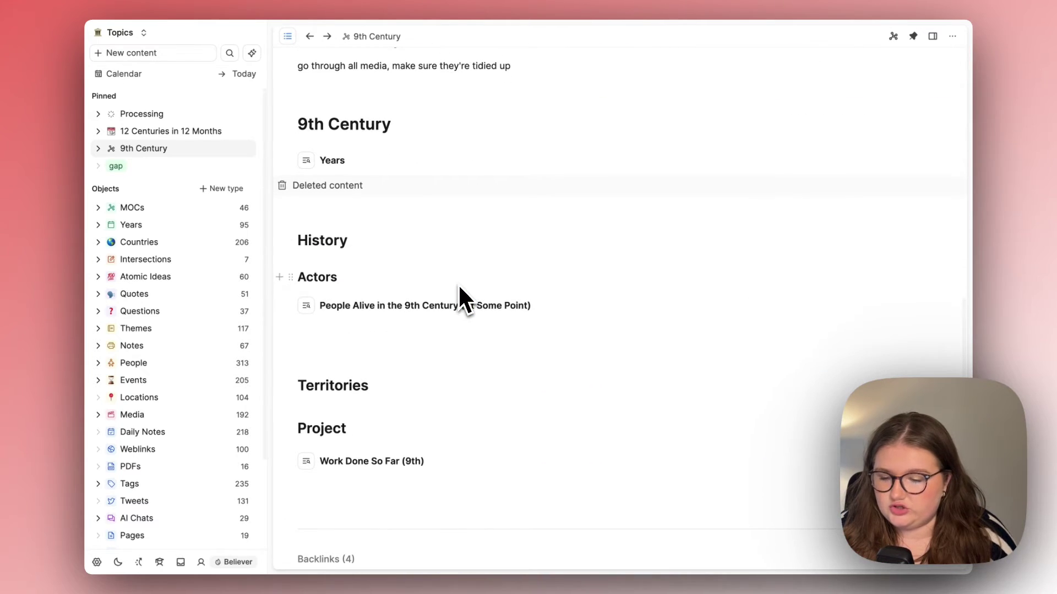
pyautogui.press('super+bracketleft')
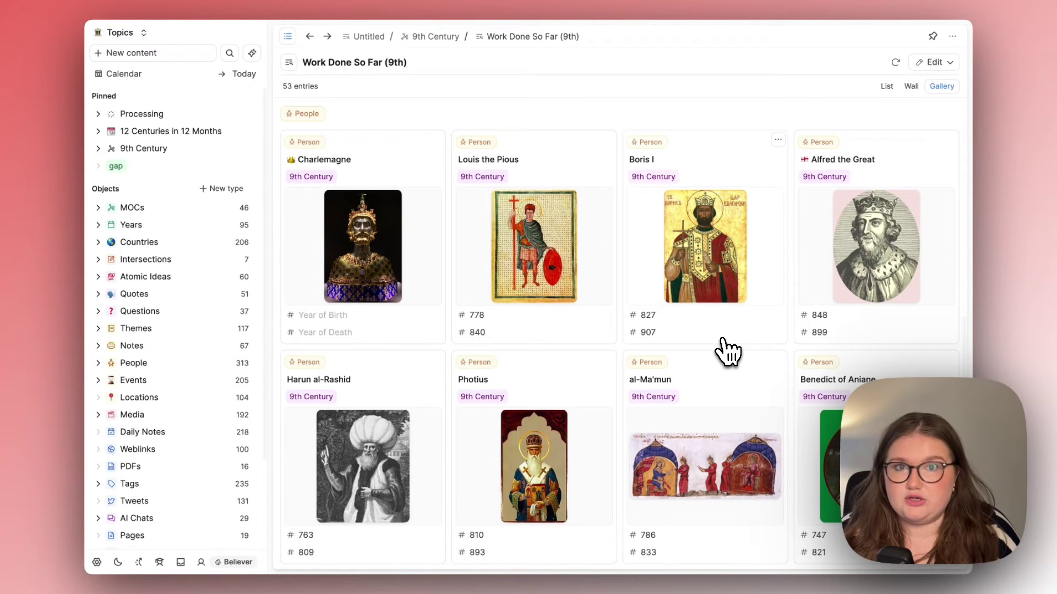
# - Open and close the Work Done query settings, then reopen them and scroll through the filters
pyautogui.click(930, 62)
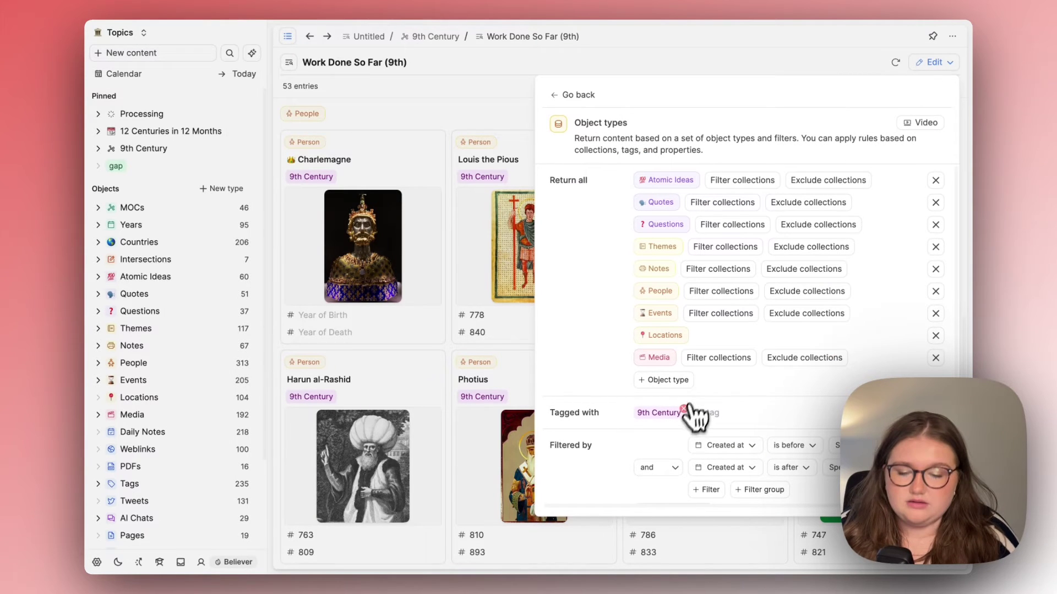
pyautogui.click(503, 105)
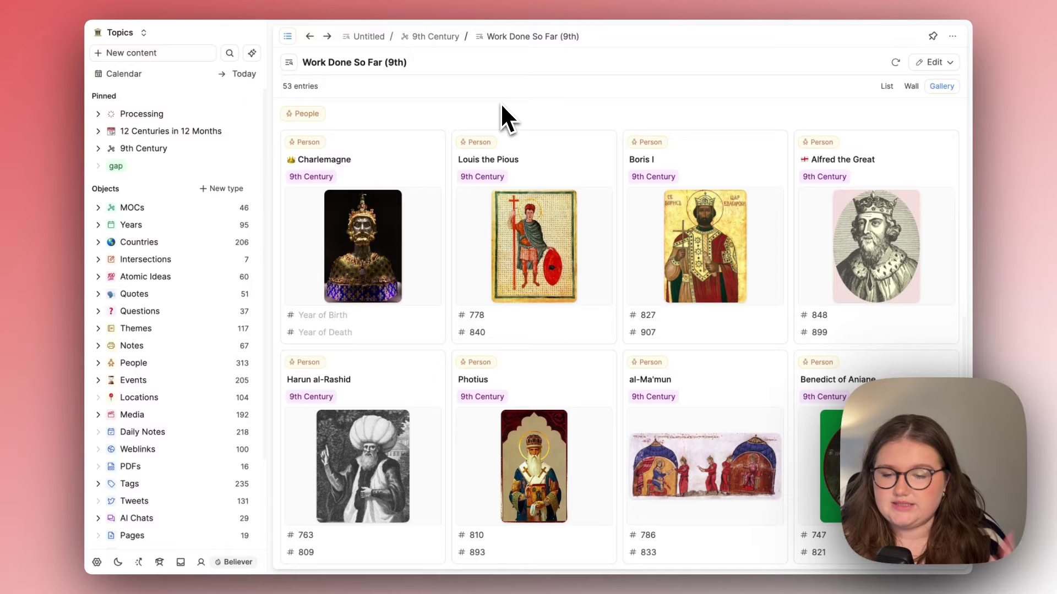
pyautogui.click(934, 62)
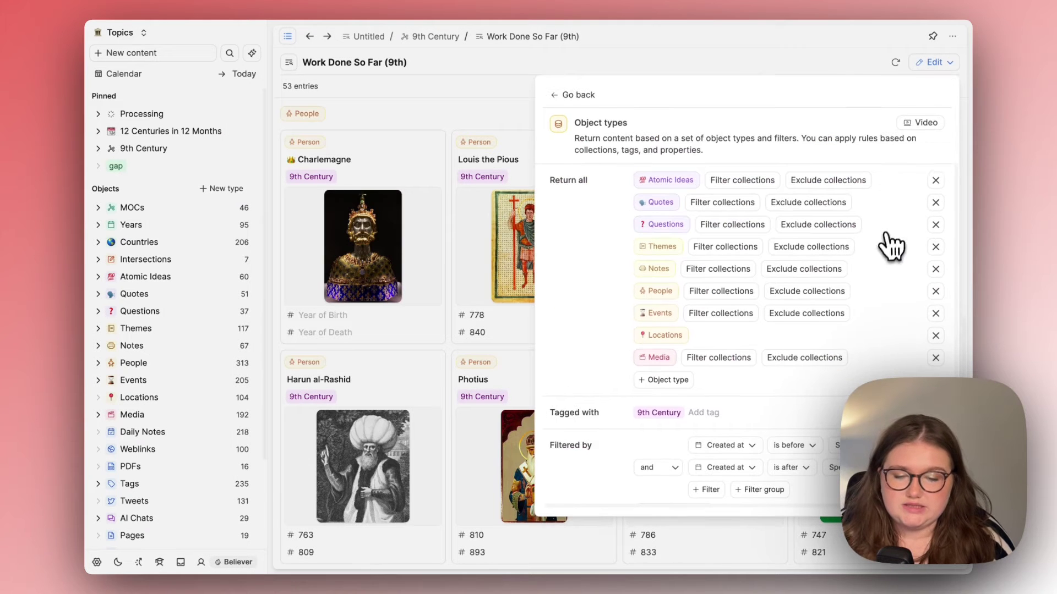
pyautogui.scroll(-3, 889, 247)
pyautogui.scroll(3, 889, 251)
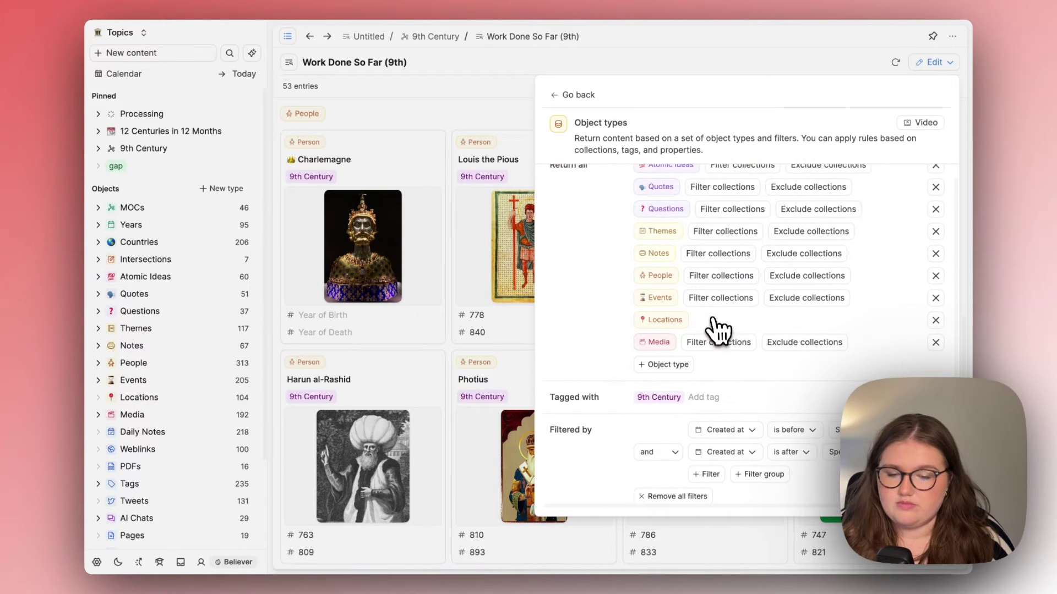
pyautogui.scroll(-4, 715, 324)
pyautogui.hscroll(2, 859, 355)
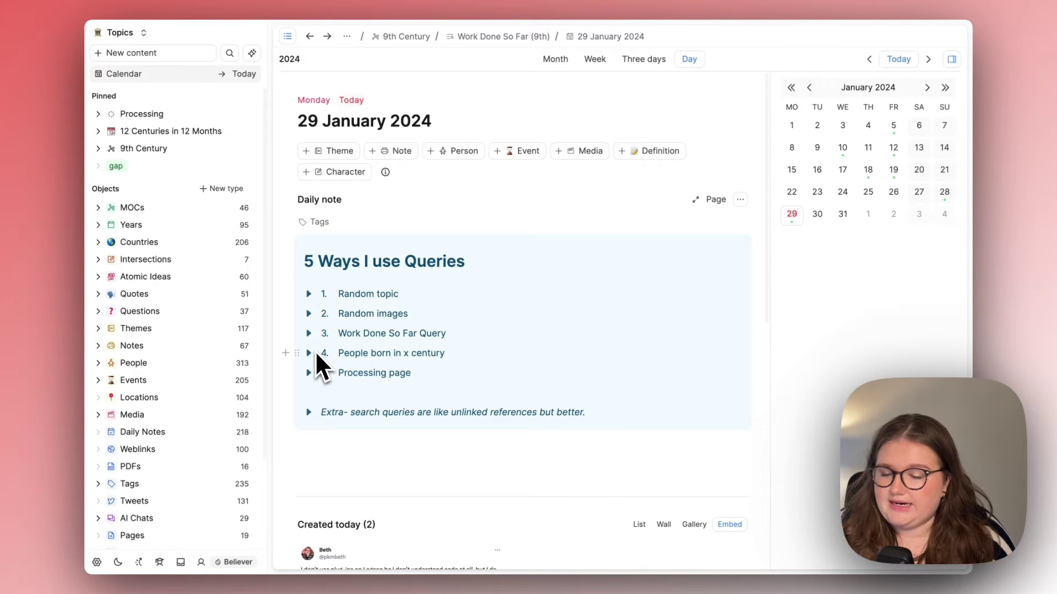
# - Expand People born in x century and open its 9th Century query full-page to check filters
pyautogui.click(309, 354)
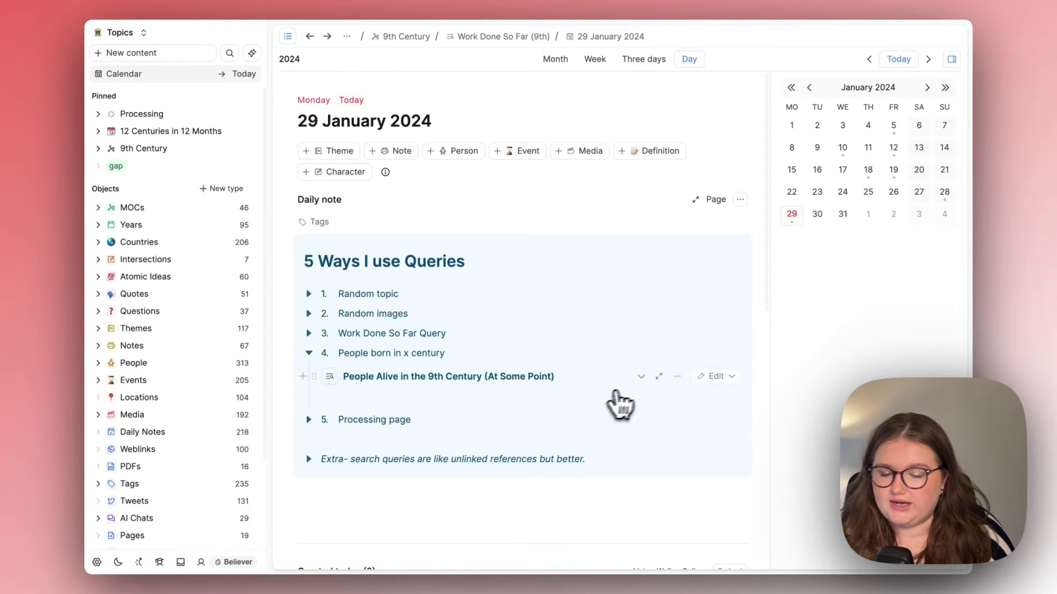
pyautogui.click(658, 376)
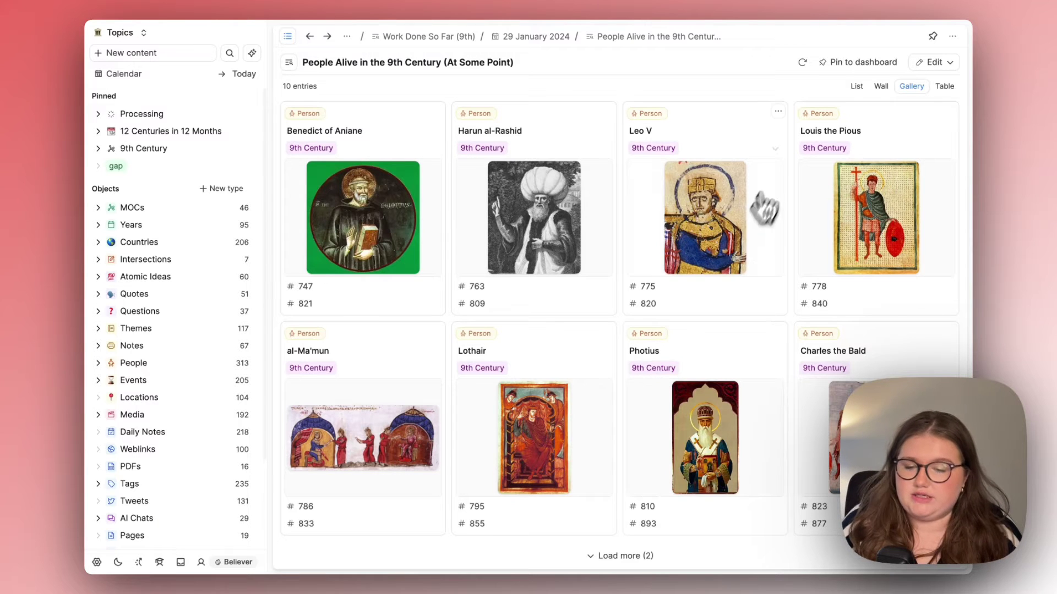
pyautogui.click(931, 64)
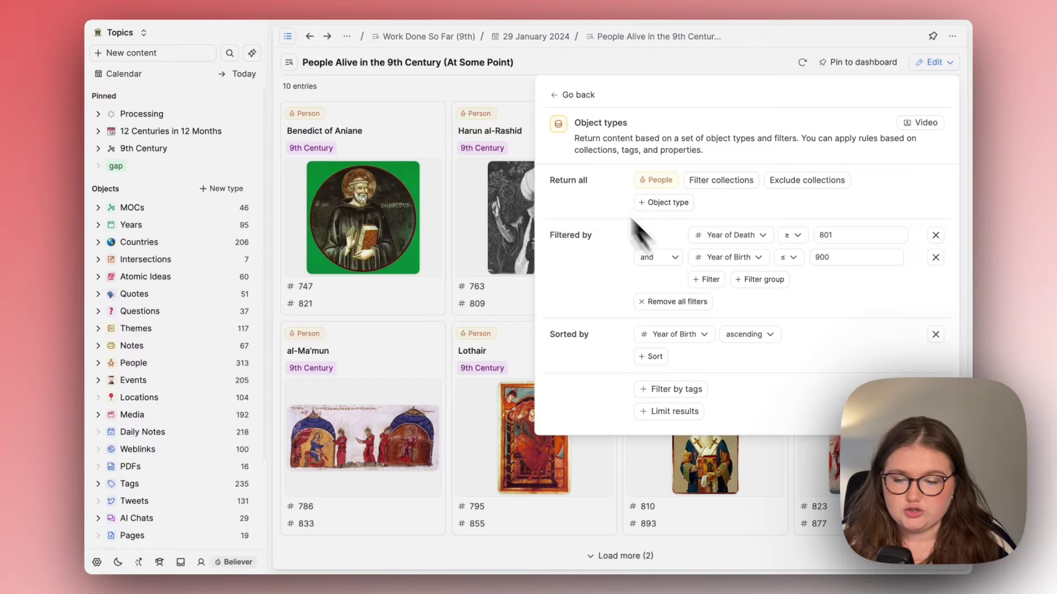
pyautogui.click(524, 94)
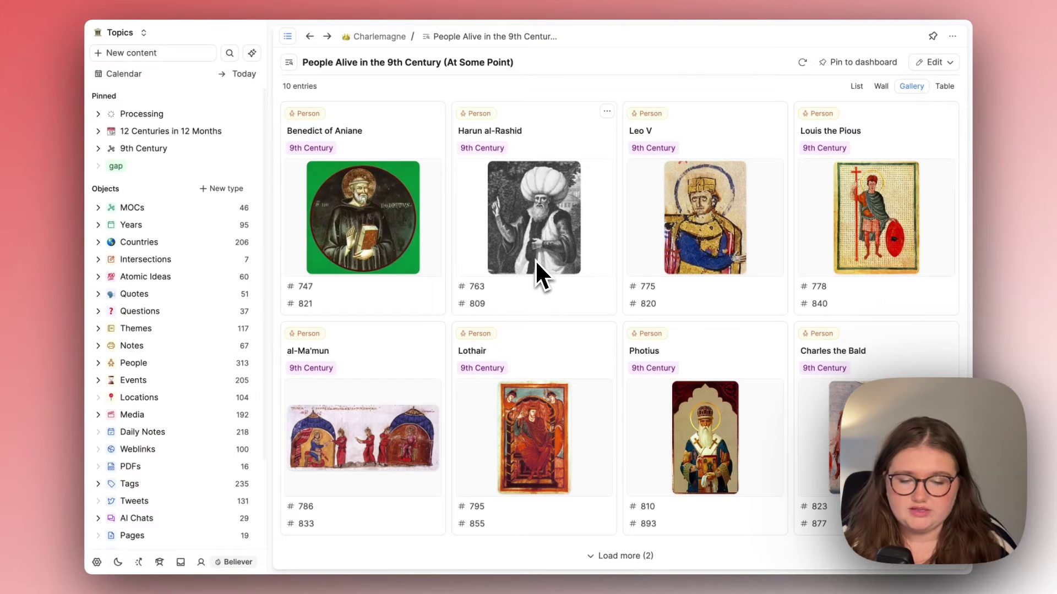
# - Load the remaining two people into the People Alive in the 9th Century gallery
pyautogui.click(648, 557)
pyautogui.scroll(-4, 649, 564)
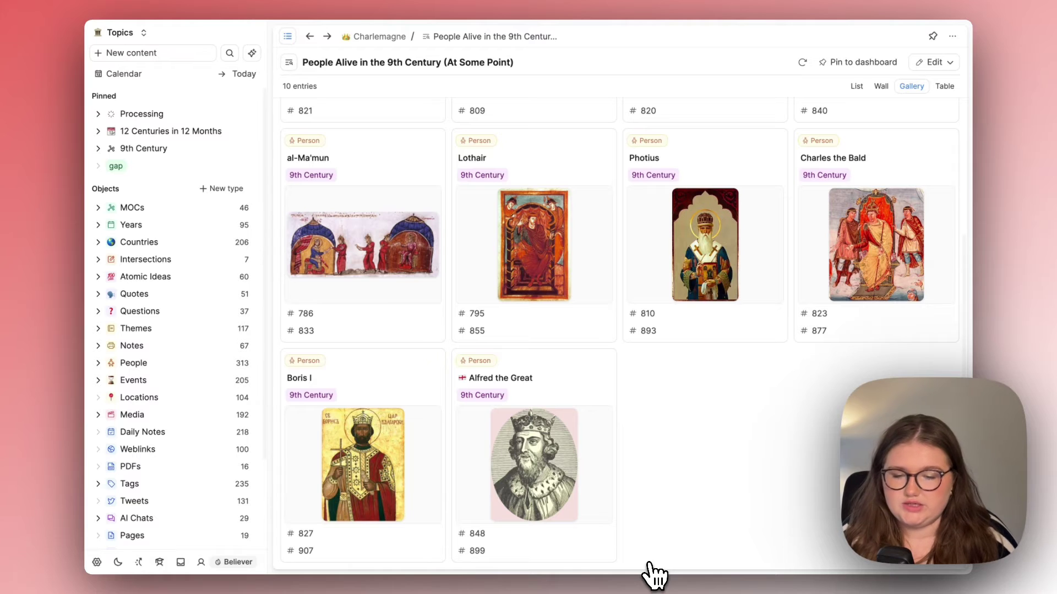
pyautogui.scroll(4, 650, 341)
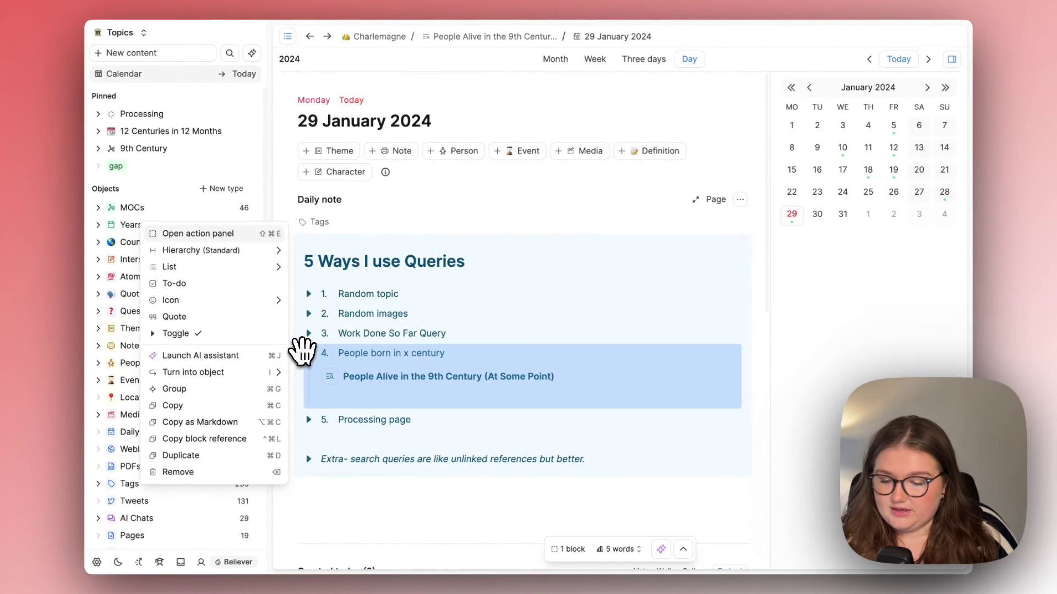
# - Collapse the People born in x century item and go to the pinned Processing page
pyautogui.click(308, 352)
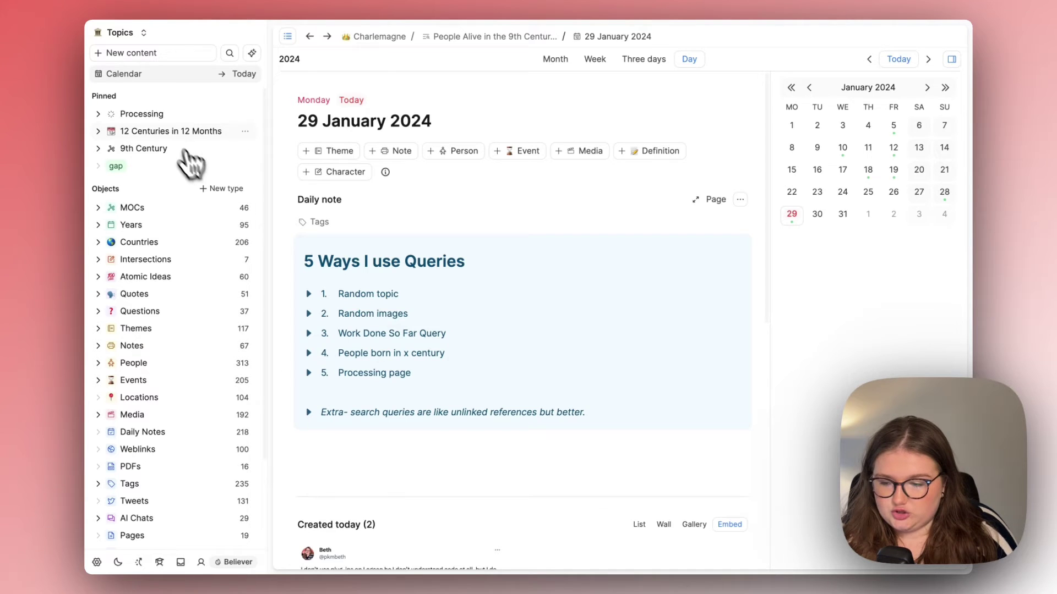
pyautogui.click(142, 114)
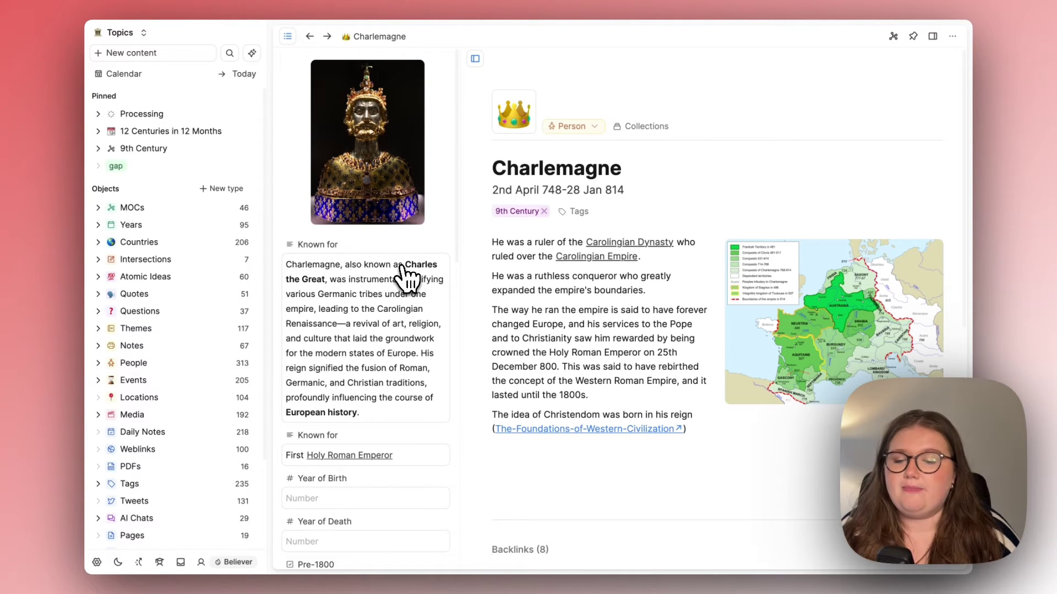
# - Enter Charlemagne's Year of Birth as 748 and Year of Death as 814
pyautogui.scroll(-5, 406, 275)
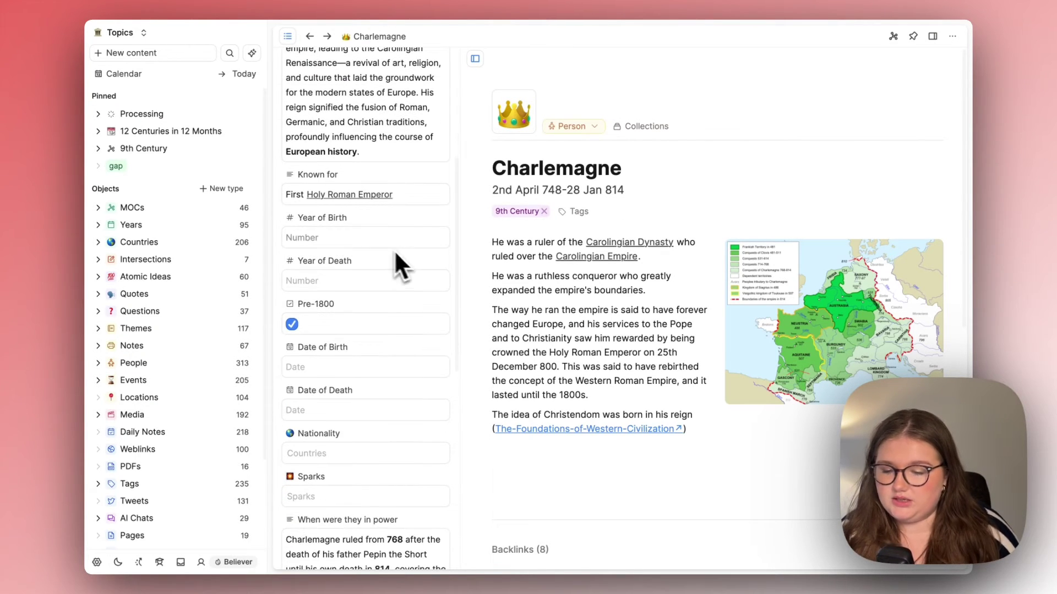
pyautogui.click(378, 245)
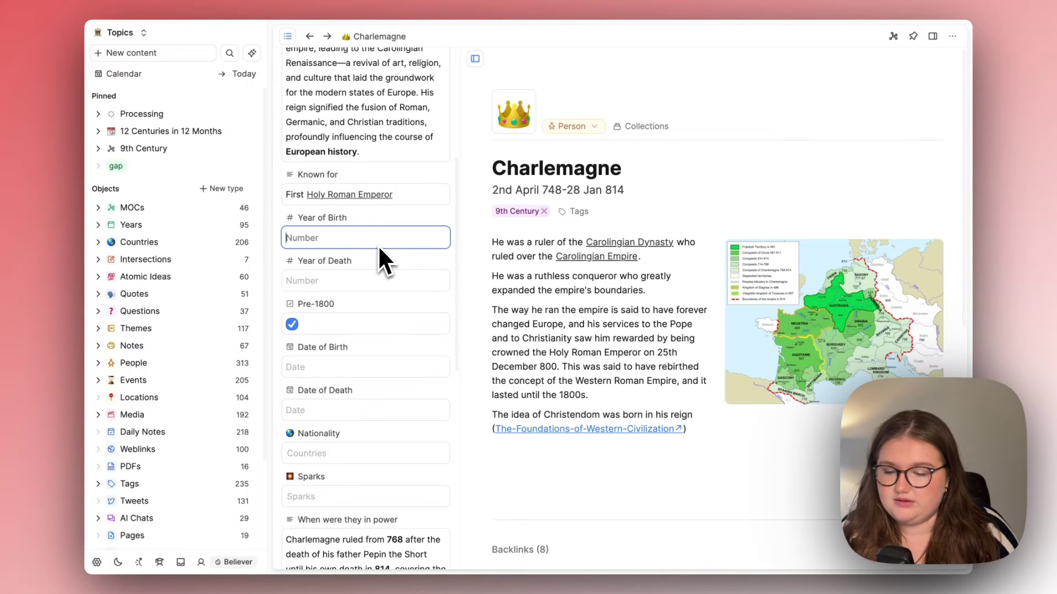
pyautogui.write('748')
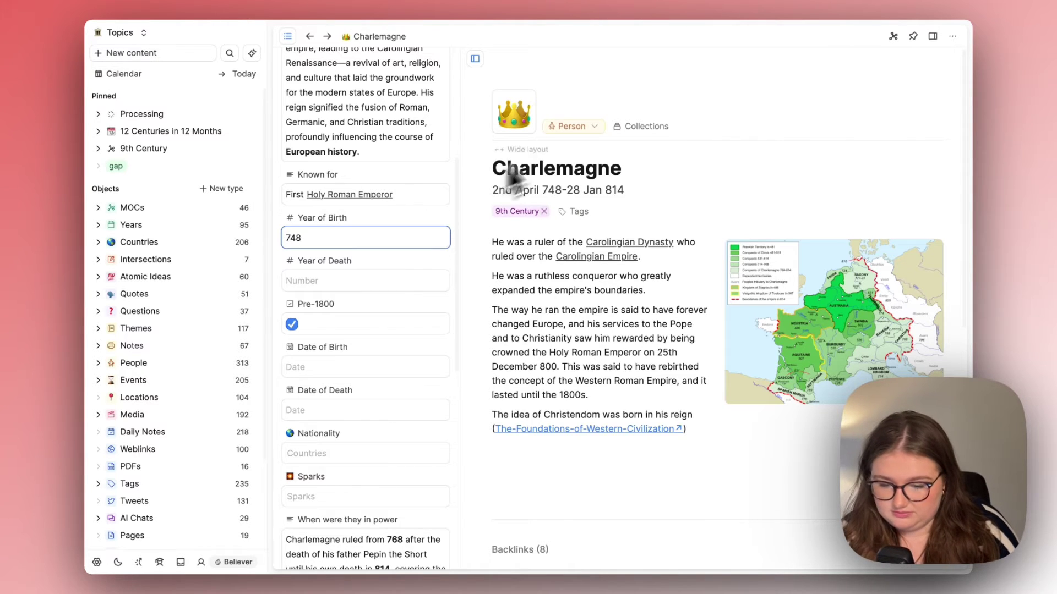
pyautogui.click(362, 280)
pyautogui.write('814')
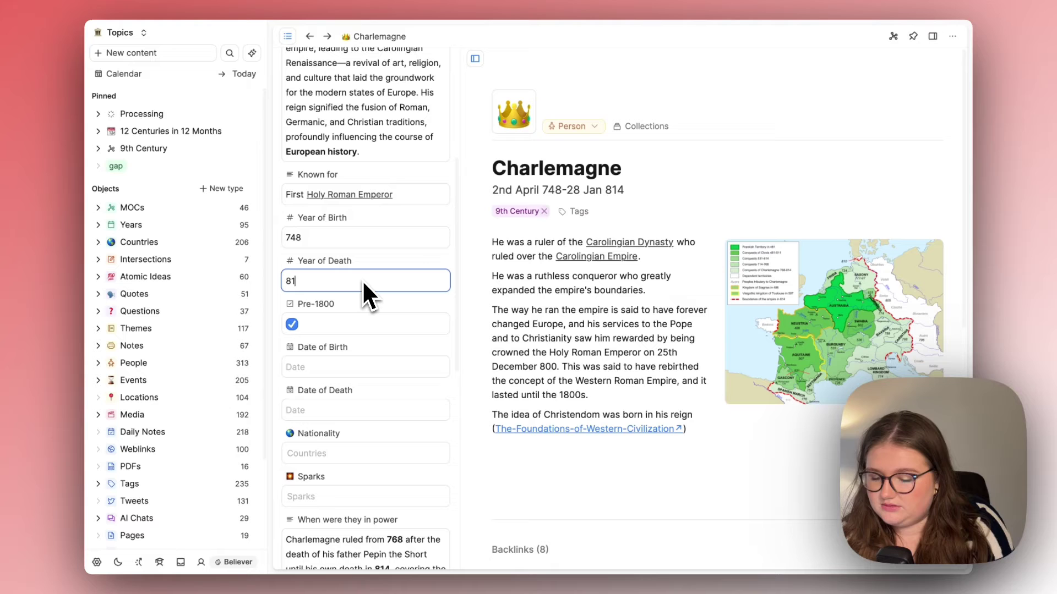
pyautogui.click(463, 307)
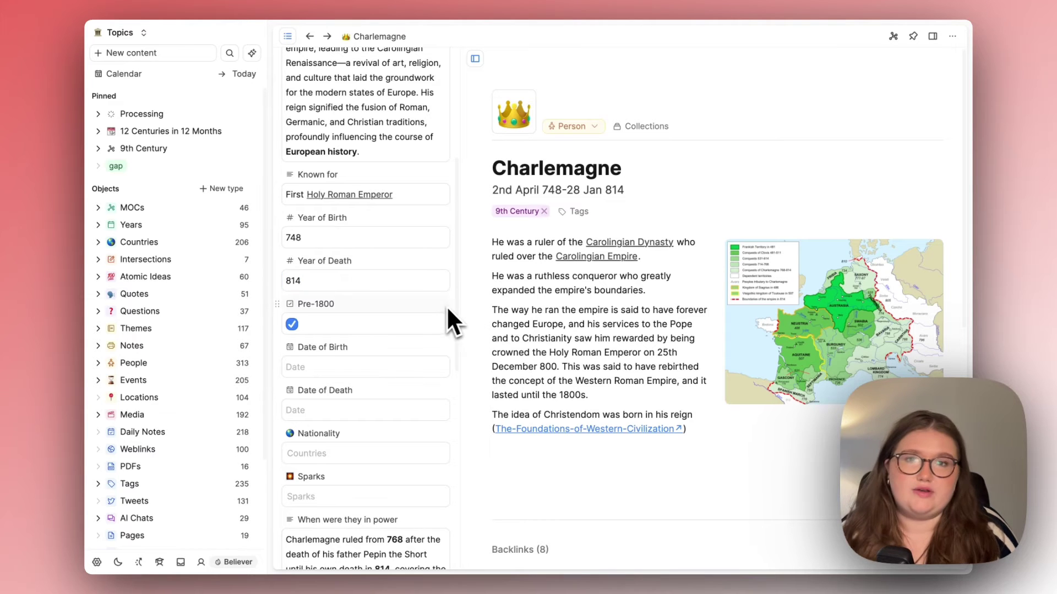
# - Go to today's daily note and open the People Alive in the 9th Century query as a page
pyautogui.scroll(5, 443, 305)
pyautogui.scroll(-3, 425, 298)
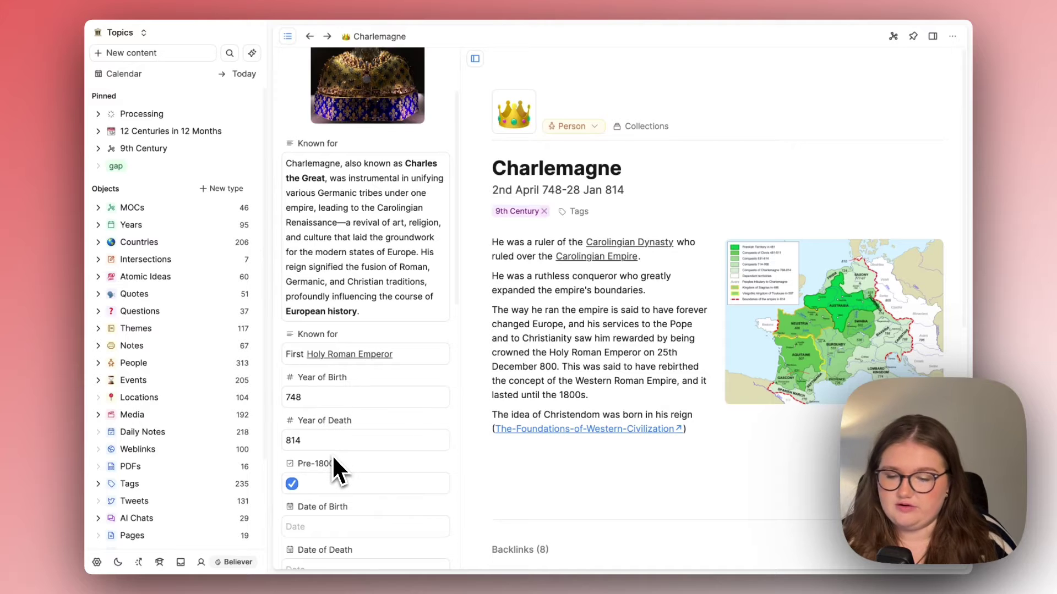
pyautogui.scroll(3, 396, 396)
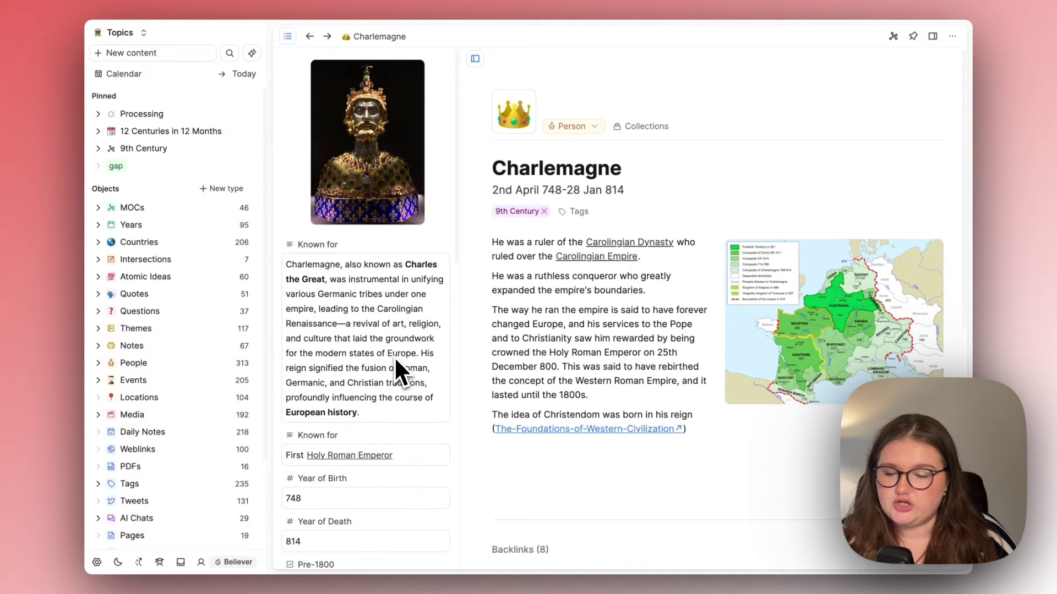
pyautogui.click(238, 78)
pyautogui.click(663, 344)
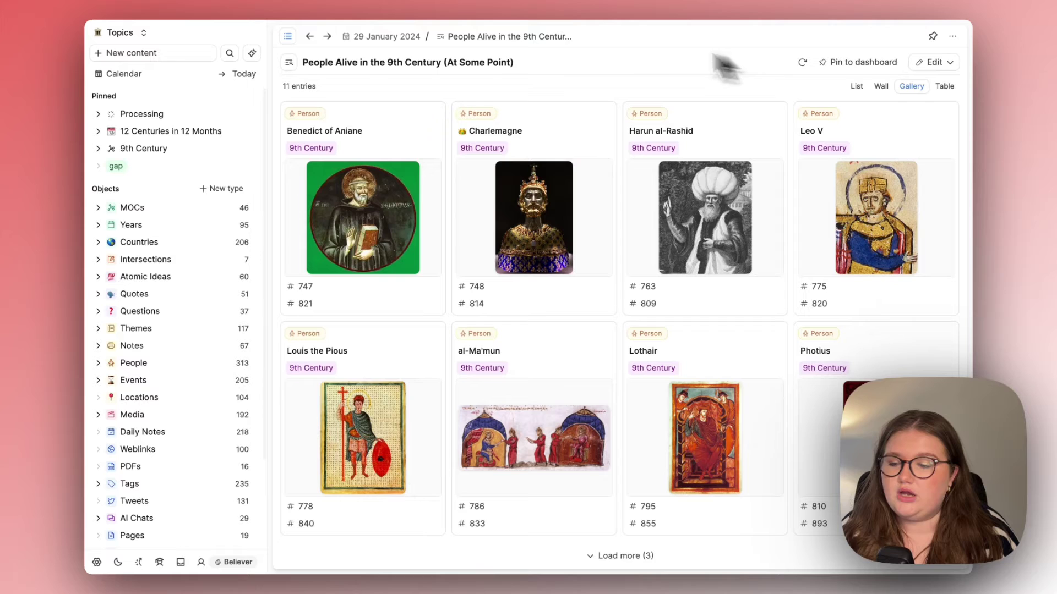
# - Open the pinned Processing page from the sidebar
pyautogui.click(190, 112)
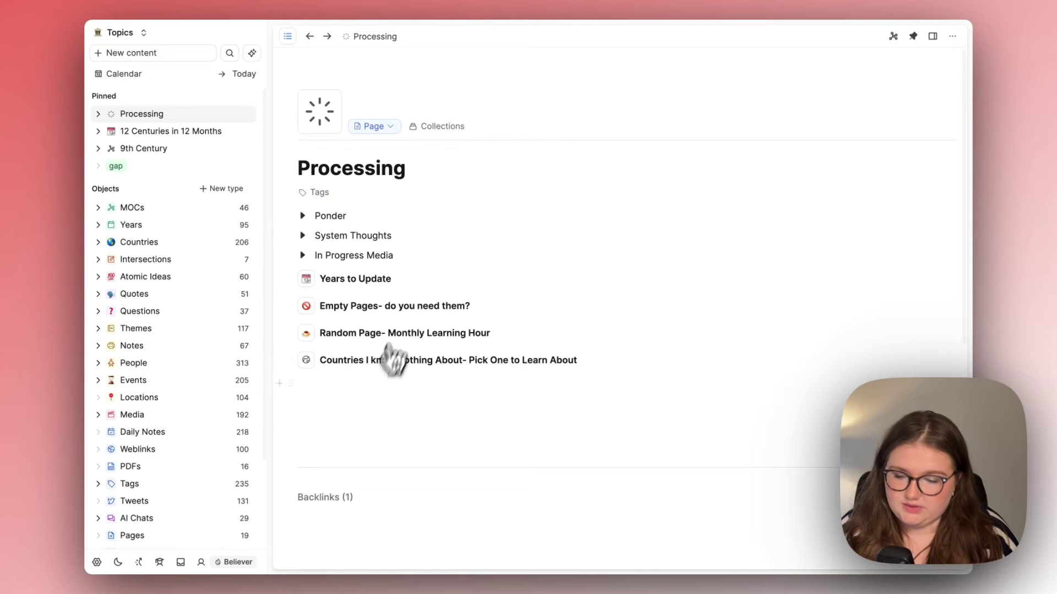
# - Navigate back to the 29 January 2024 daily note
pyautogui.moveTo(443, 24)
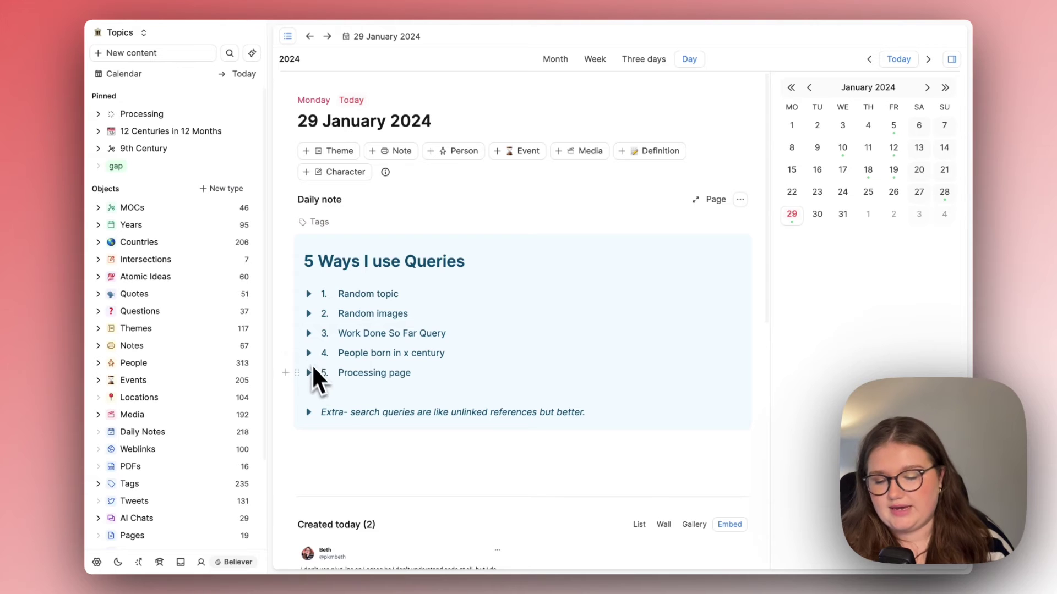
# - Start a new empty line at the end of the daily note, below the queries block
pyautogui.click(300, 438)
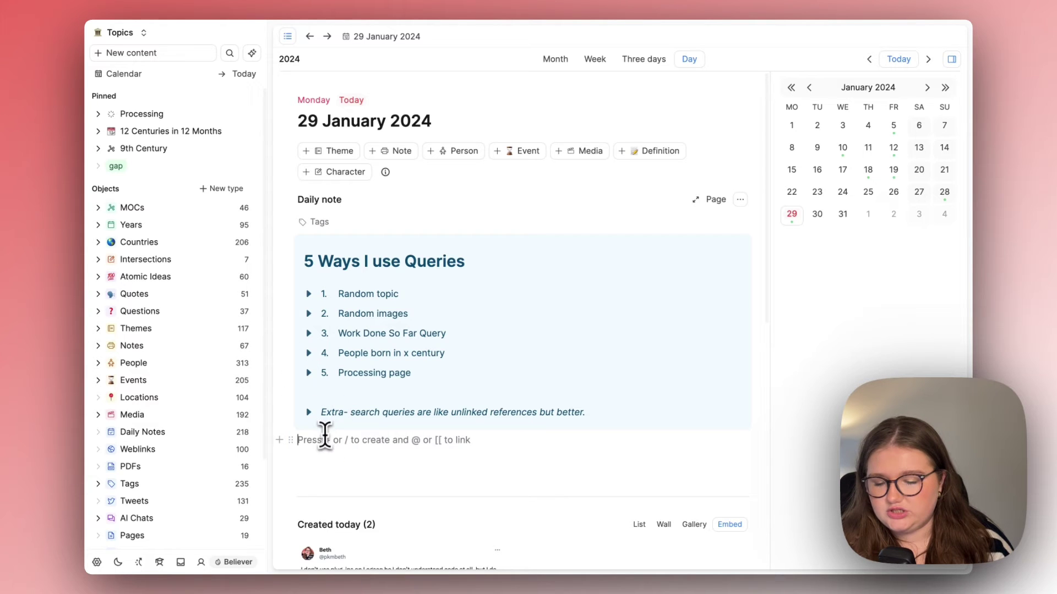
pyautogui.scroll(-2, 324, 440)
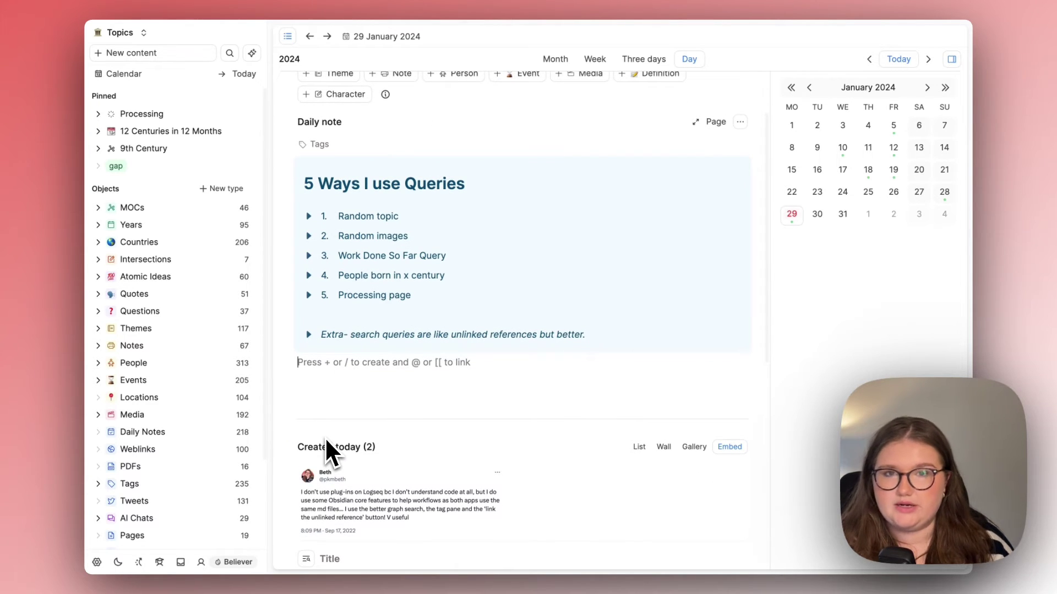
pyautogui.scroll(-1, 324, 441)
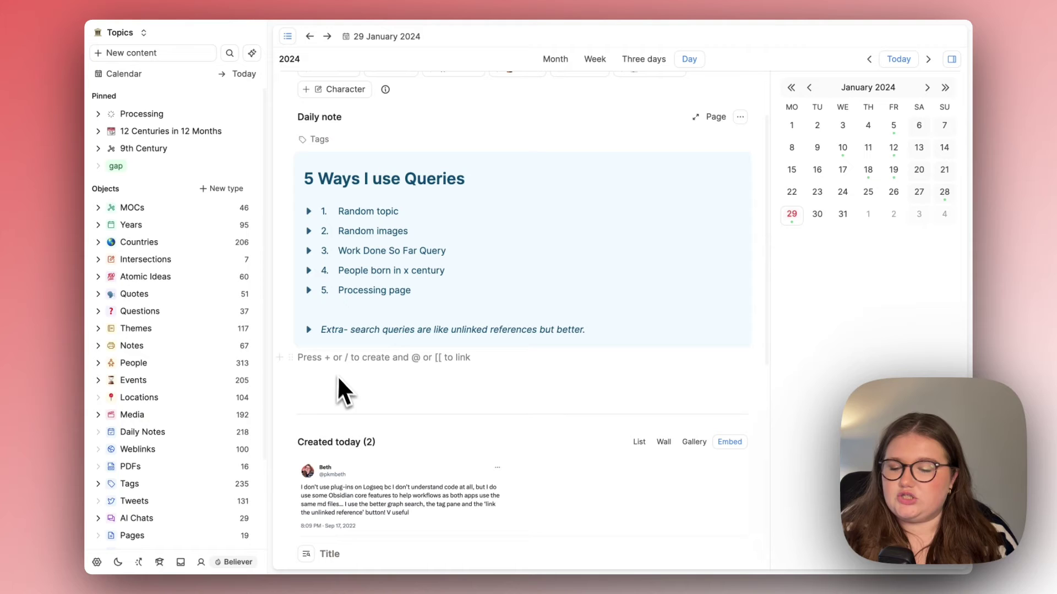
# - Expand the Extra search queries toggle to show its tweet, and add an empty child block inside it
pyautogui.click(308, 329)
pyautogui.scroll(-2, 310, 334)
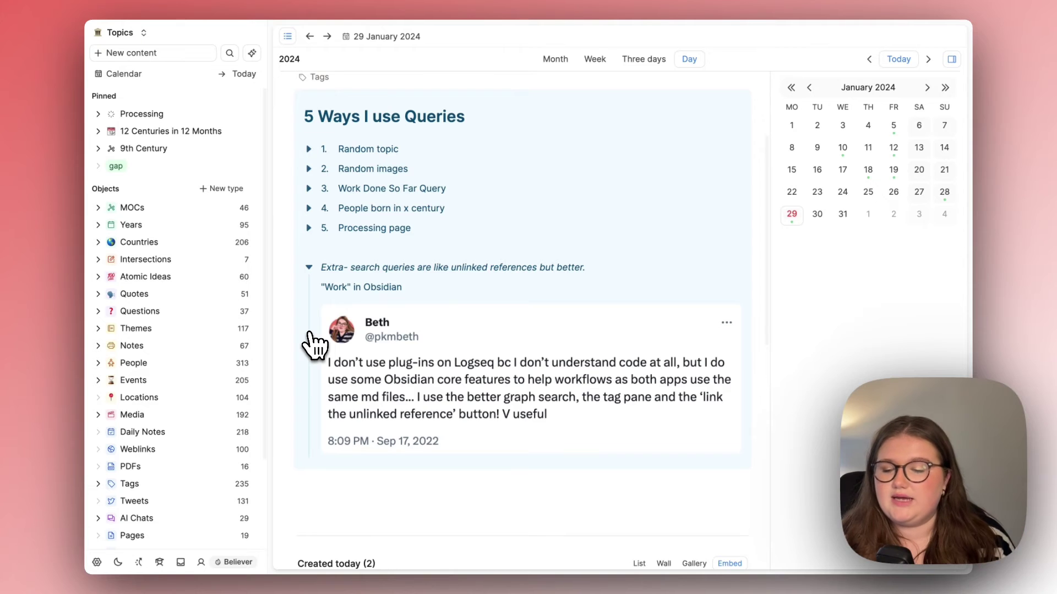
pyautogui.scroll(-1, 314, 344)
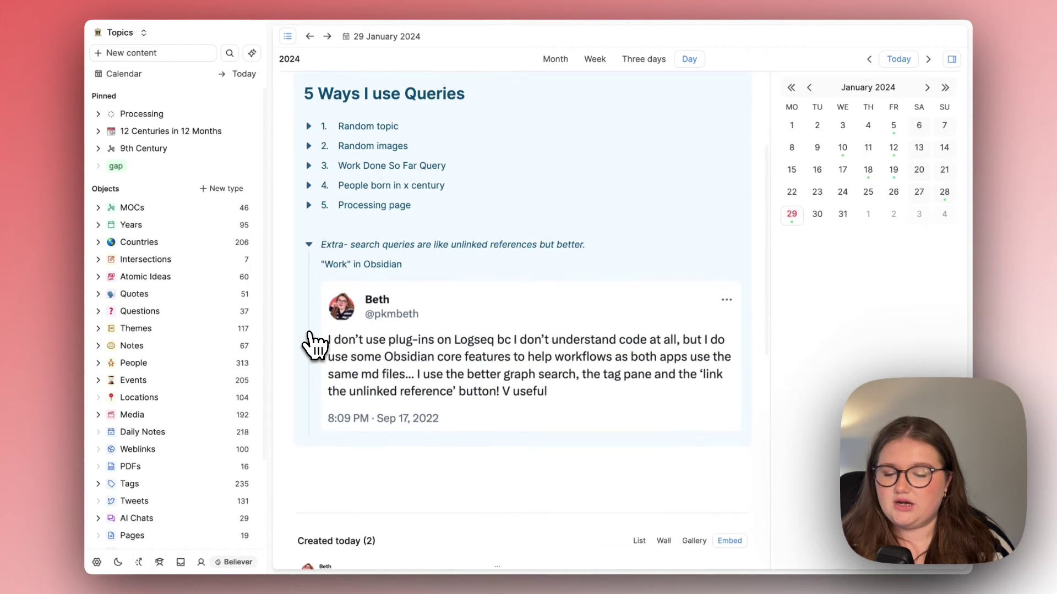
pyautogui.click(324, 264)
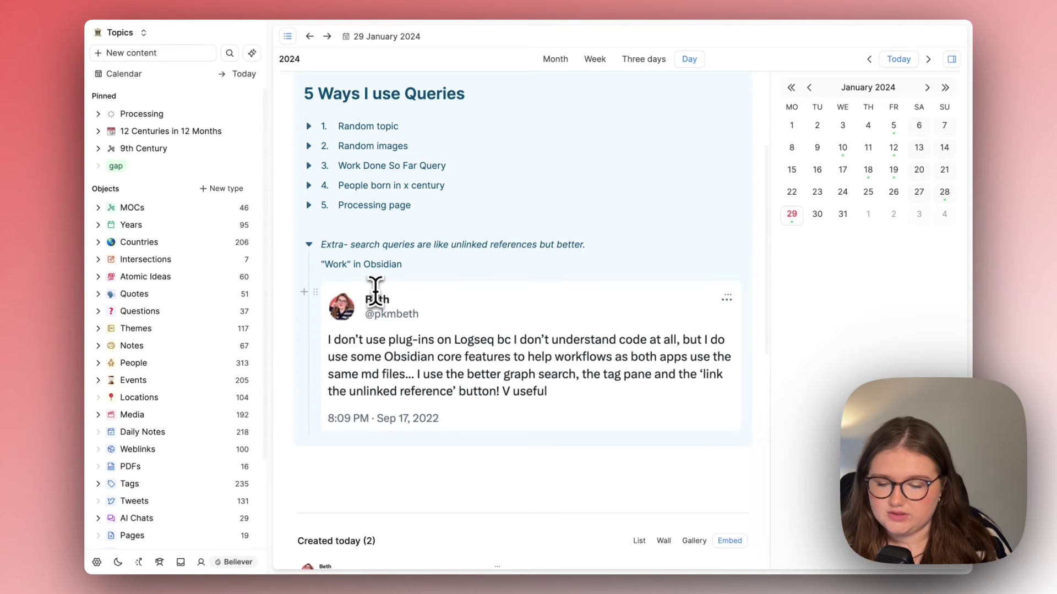
pyautogui.scroll(-1, 375, 290)
pyautogui.scroll(-1, 372, 287)
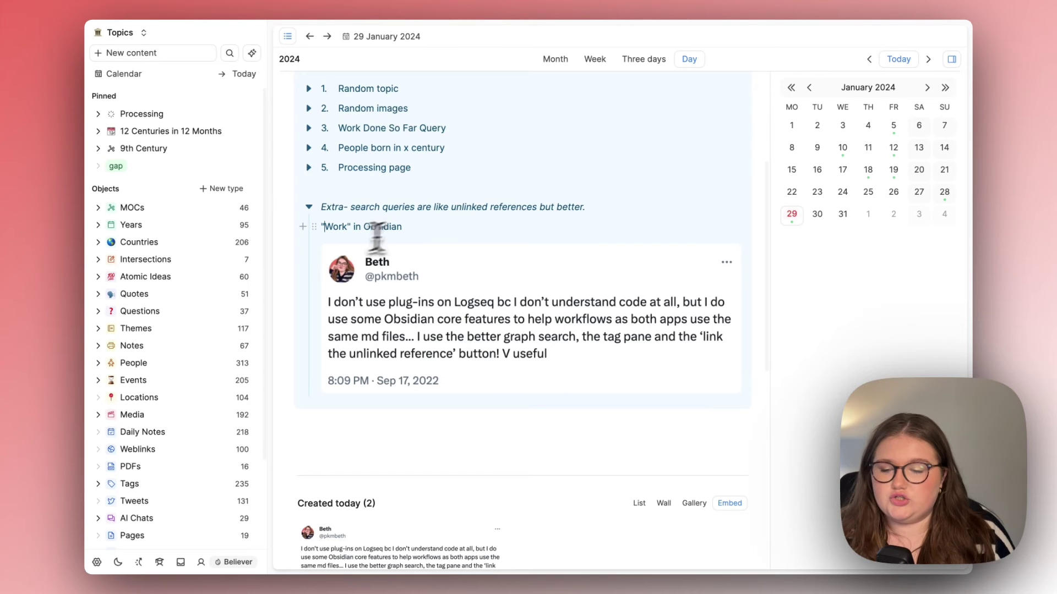
pyautogui.scroll(1, 424, 230)
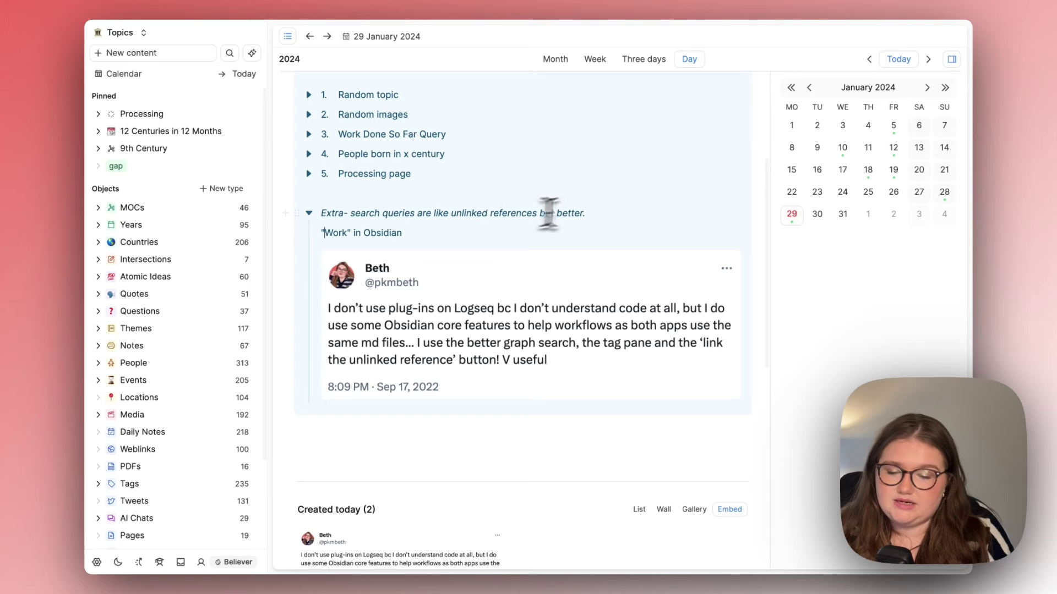
pyautogui.click(621, 210)
pyautogui.press('Return')
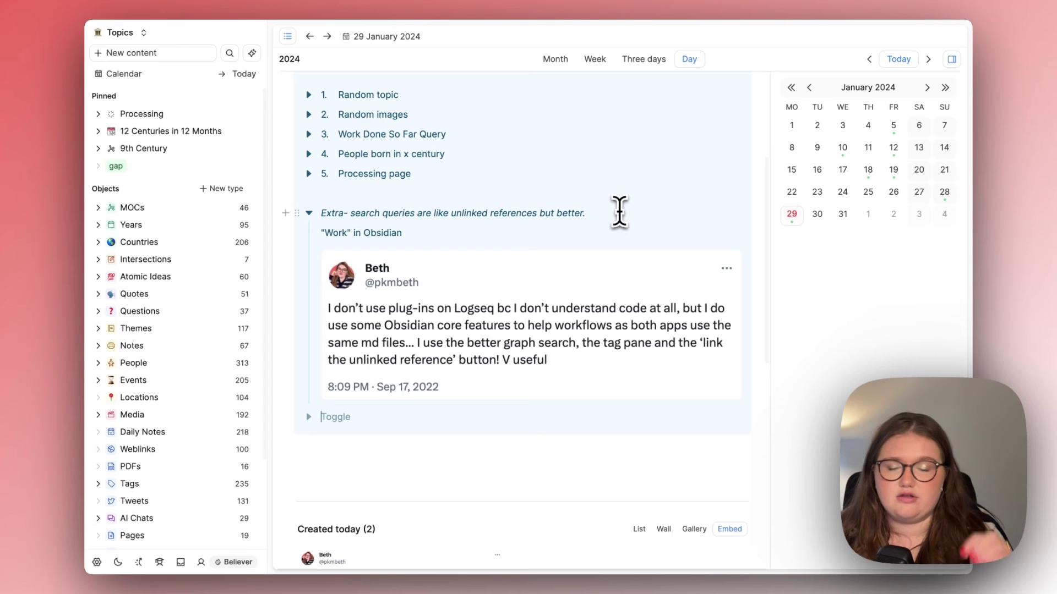
# - Insert a /query search block matching 'charlemagne' with results grouped by object type
pyautogui.press('BackSpace')
pyautogui.write('/')
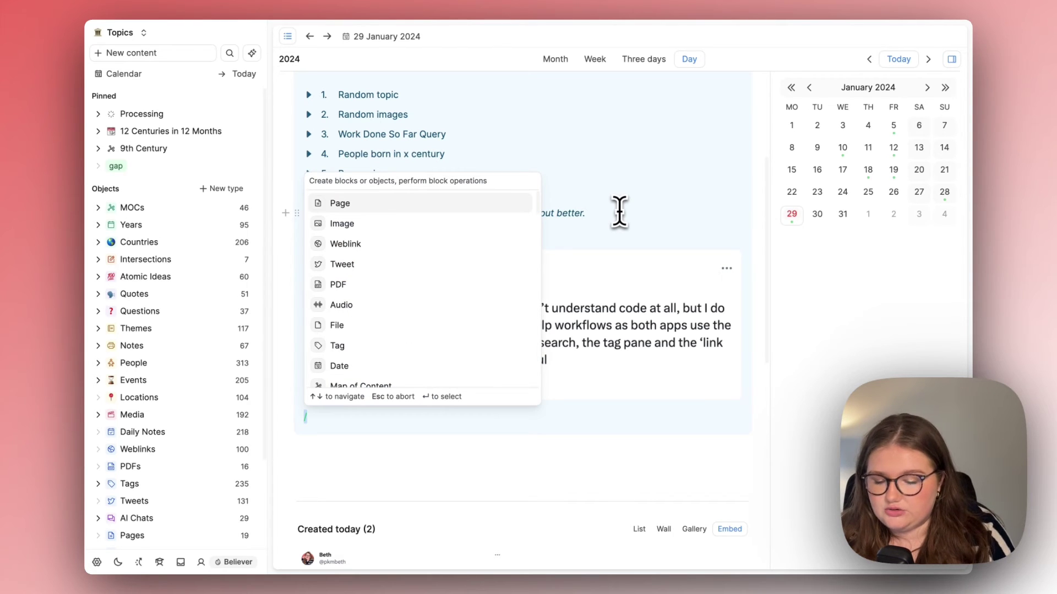
pyautogui.write('query')
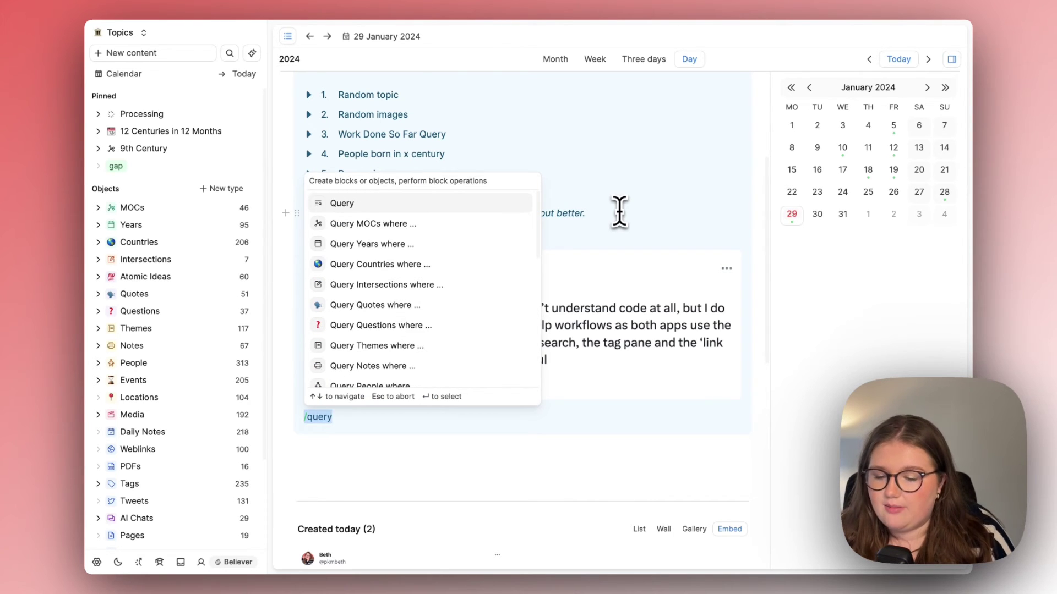
pyautogui.press('Return')
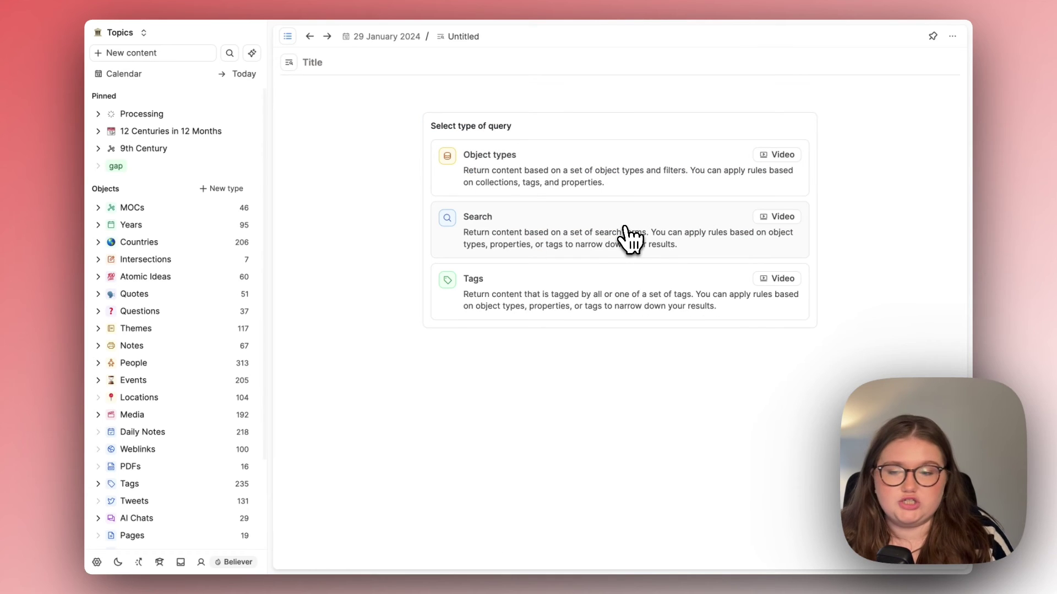
pyautogui.click(626, 228)
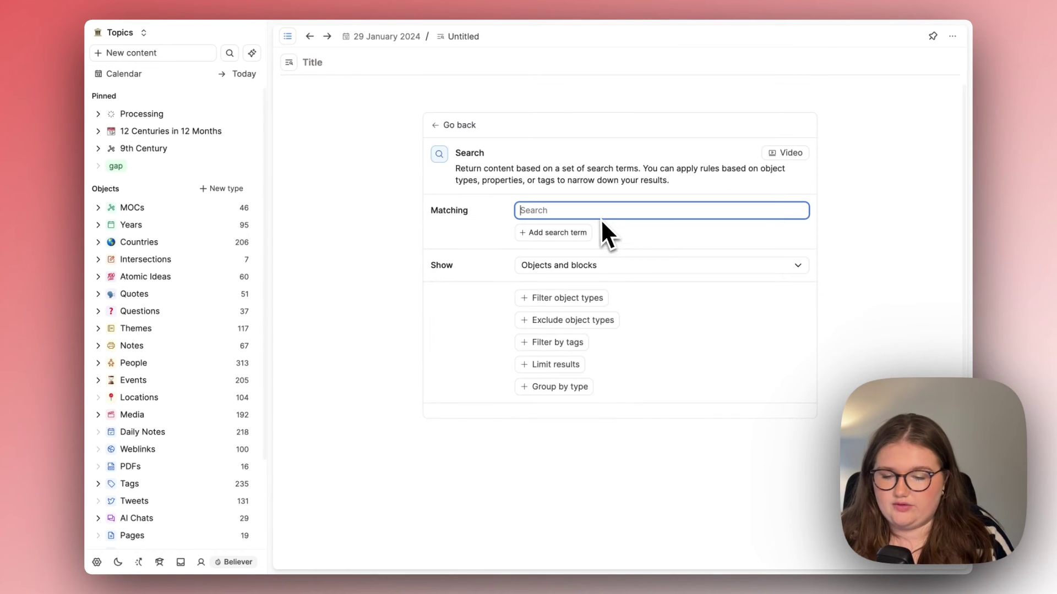
pyautogui.write('charlemagne')
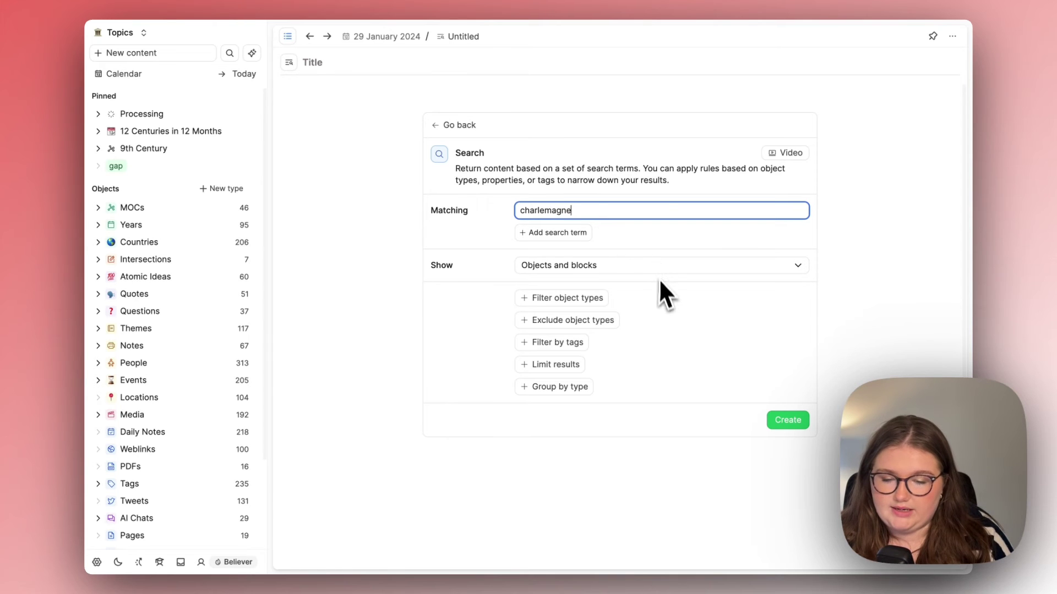
pyautogui.scroll(-1, 659, 278)
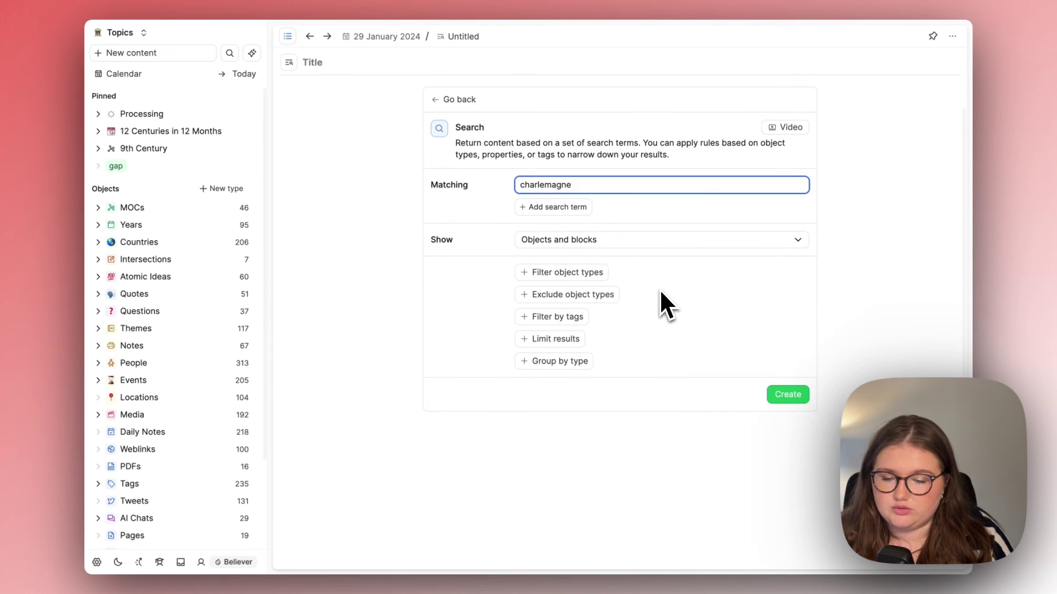
pyautogui.click(686, 288)
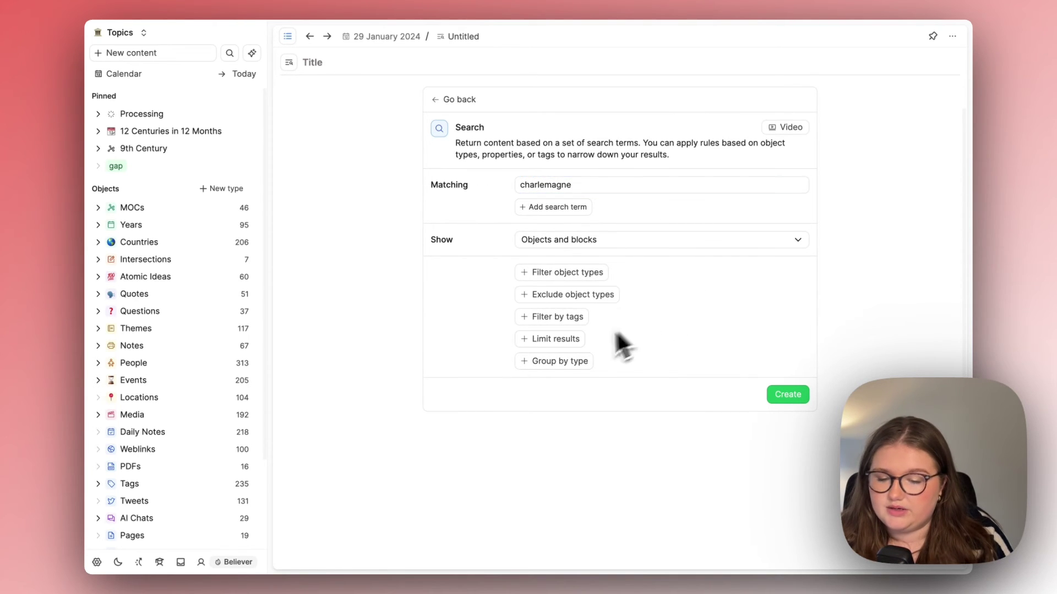
pyautogui.click(572, 363)
# - Create the charlemagne query, open the Crowning Charlemagne idea as a page, and show its graph view
pyautogui.click(798, 405)
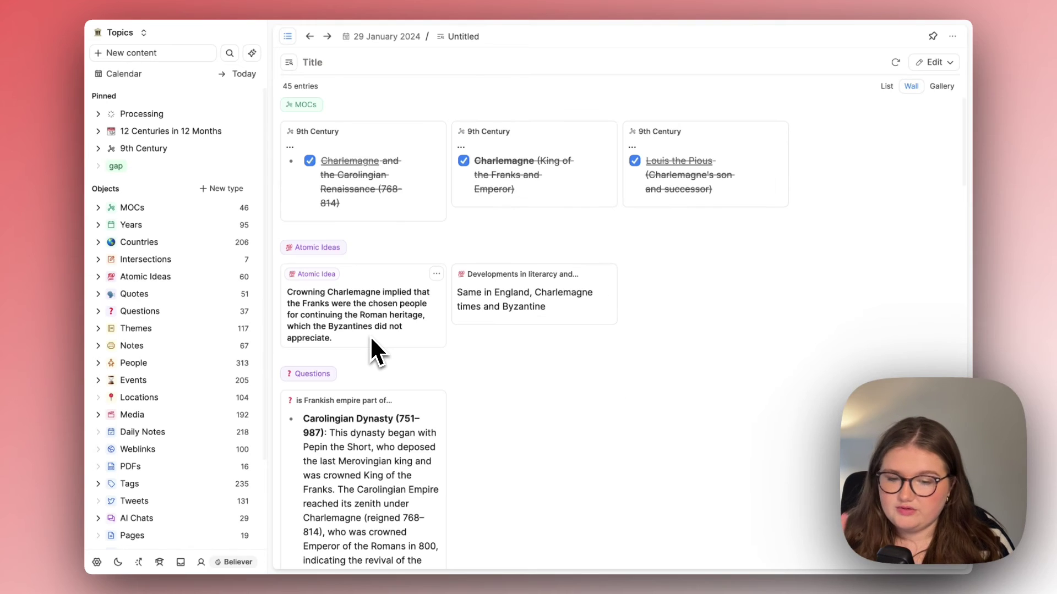
pyautogui.click(371, 335)
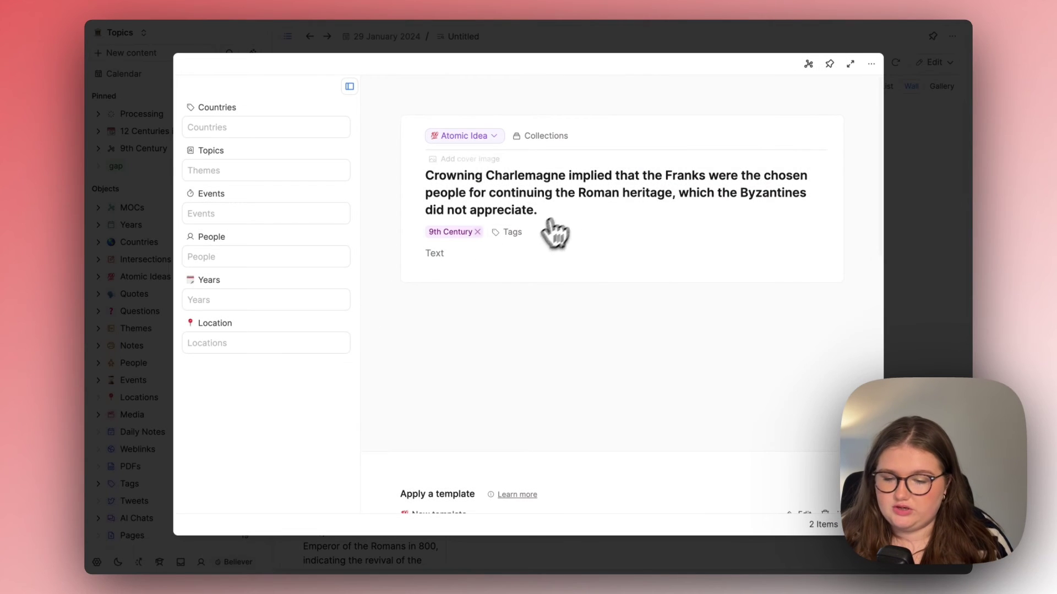
pyautogui.scroll(-6, 521, 255)
pyautogui.scroll(6, 522, 255)
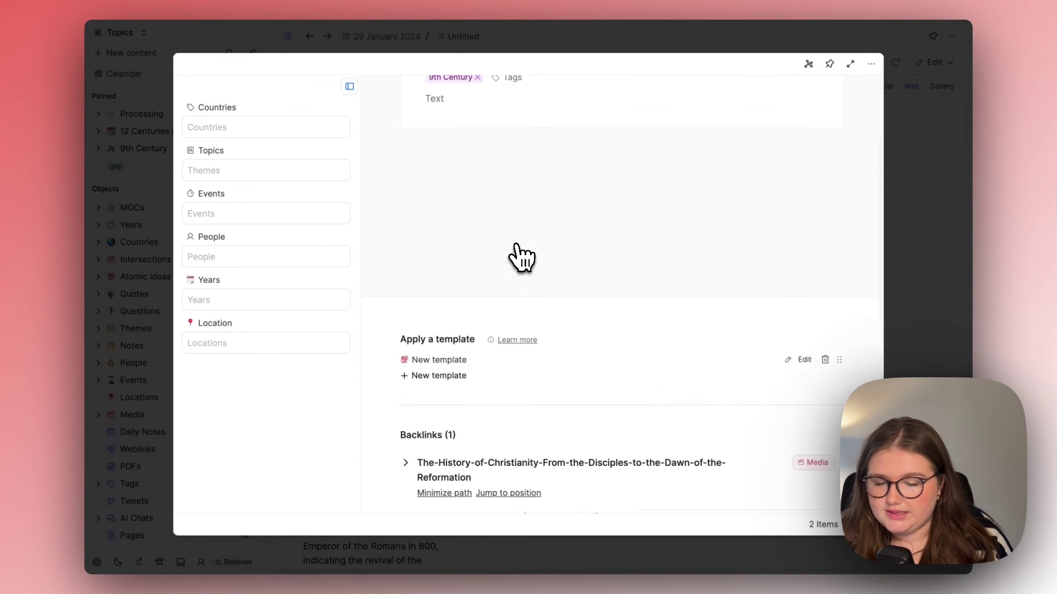
pyautogui.click(850, 64)
pyautogui.click(892, 36)
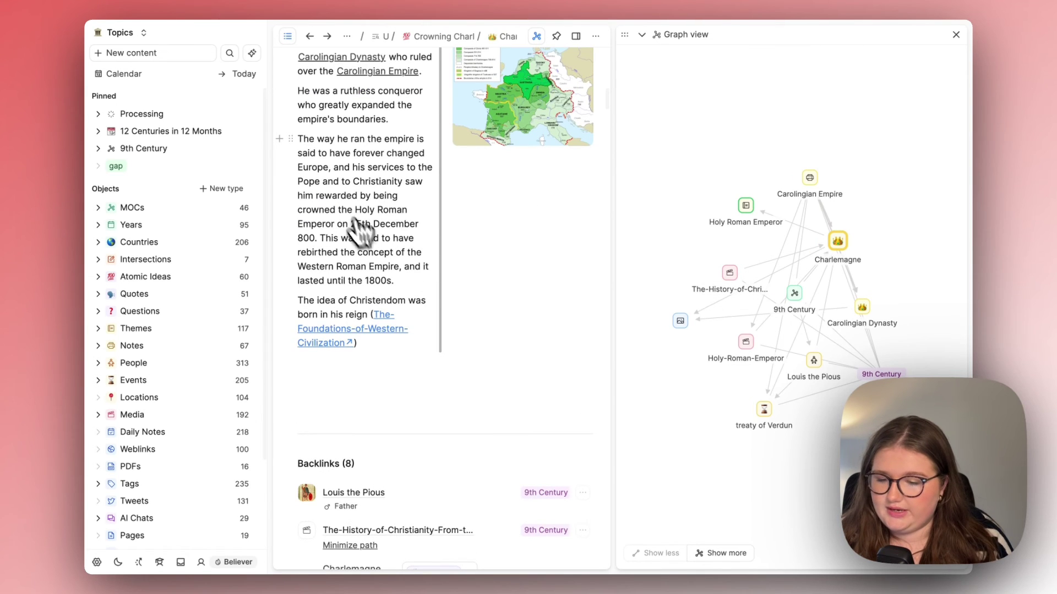
# - Paste the Crowning Charlemagne link after '25th December 800.' as a small card, then go back
pyautogui.scroll(3, 385, 160)
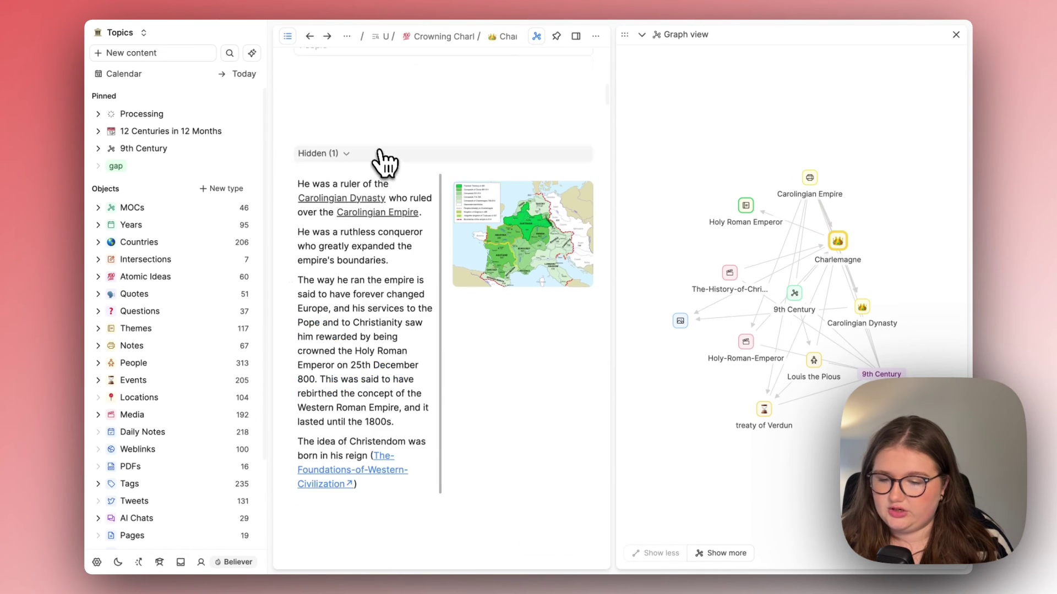
pyautogui.scroll(10, 386, 159)
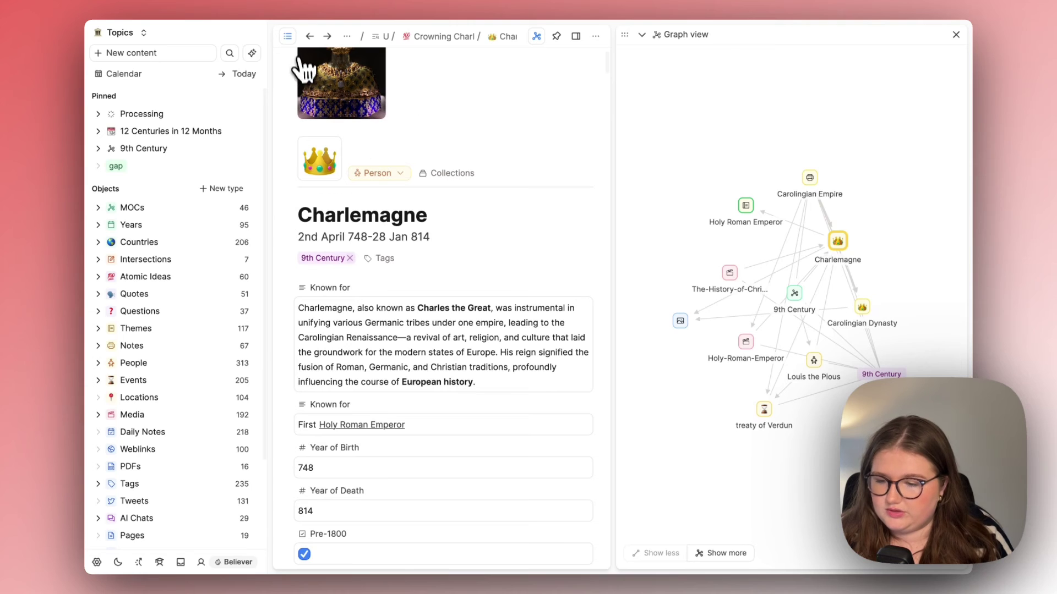
pyautogui.click(287, 36)
pyautogui.scroll(-15, 302, 248)
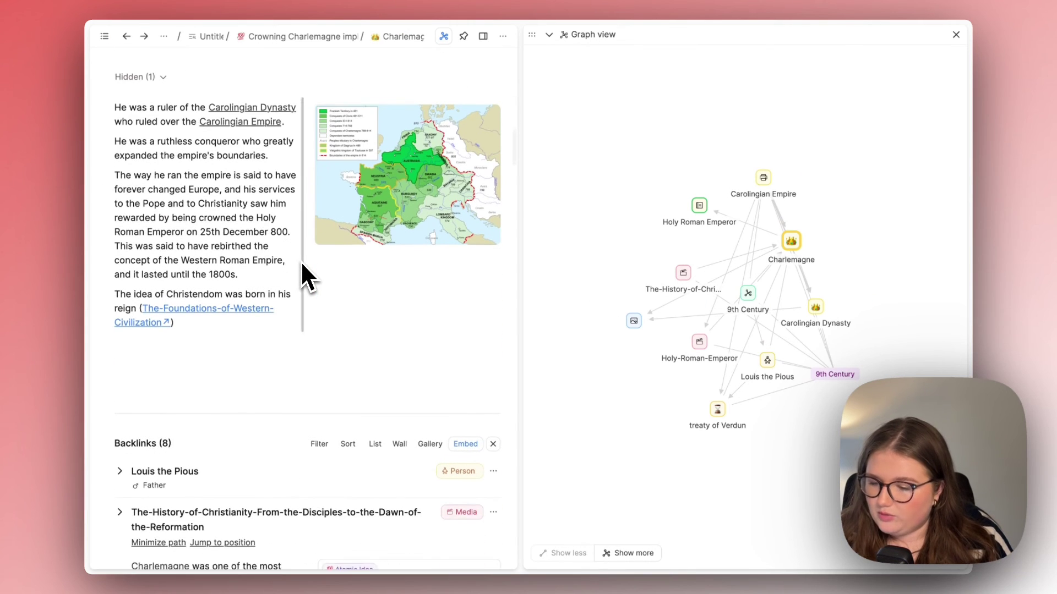
pyautogui.scroll(1, 302, 264)
pyautogui.click(294, 244)
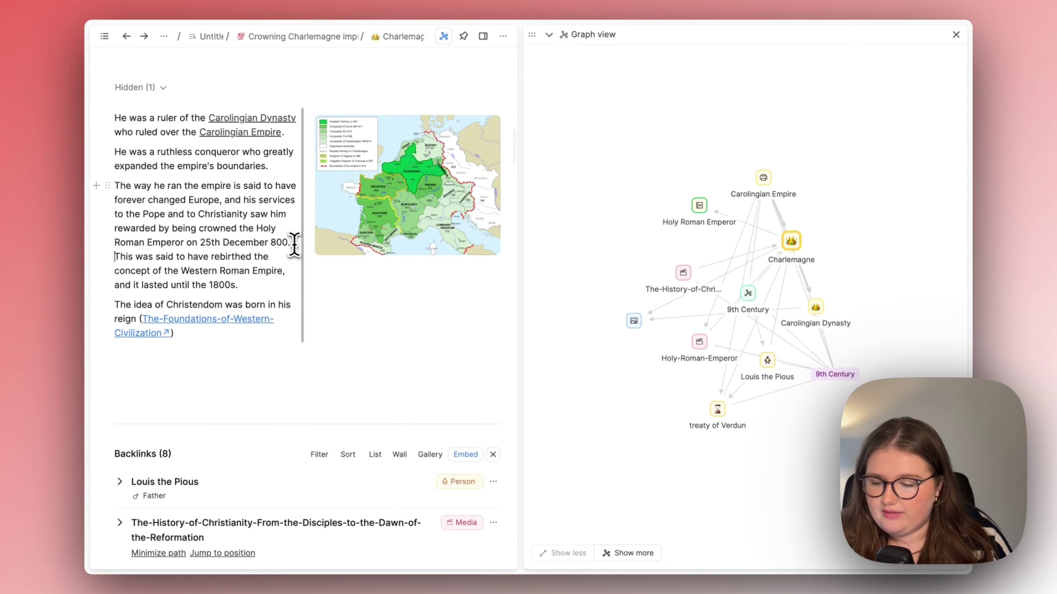
pyautogui.hotkey('ctrl', 'v')
pyautogui.click(293, 311)
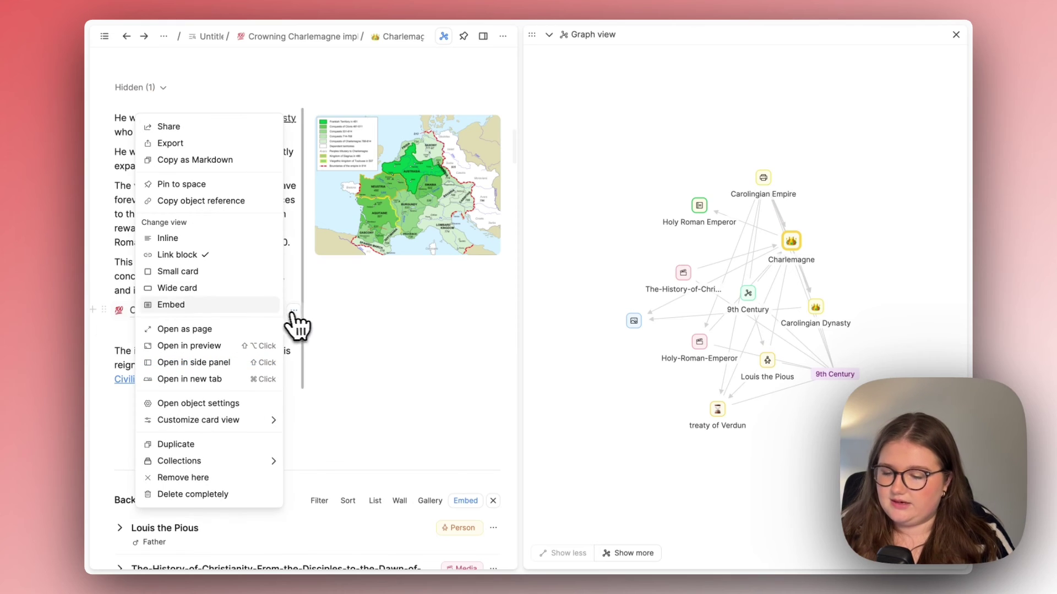
pyautogui.click(252, 272)
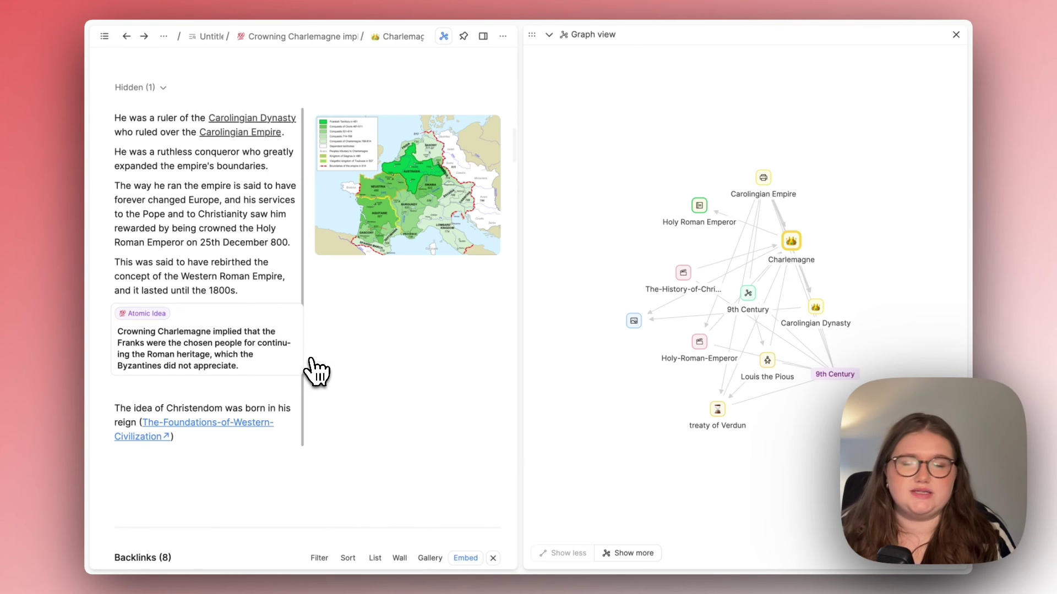
pyautogui.press('super+bracketleft')
# - Close the graph view and reopen the sidebar beside the charlemagne query results
pyautogui.click(955, 35)
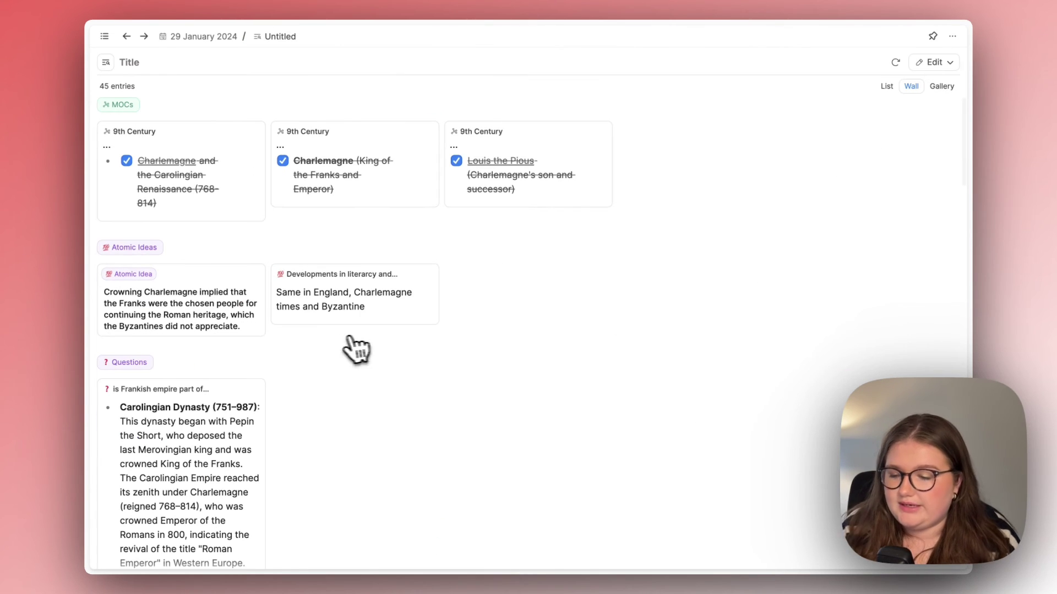
pyautogui.scroll(-2, 235, 323)
pyautogui.scroll(2, 234, 323)
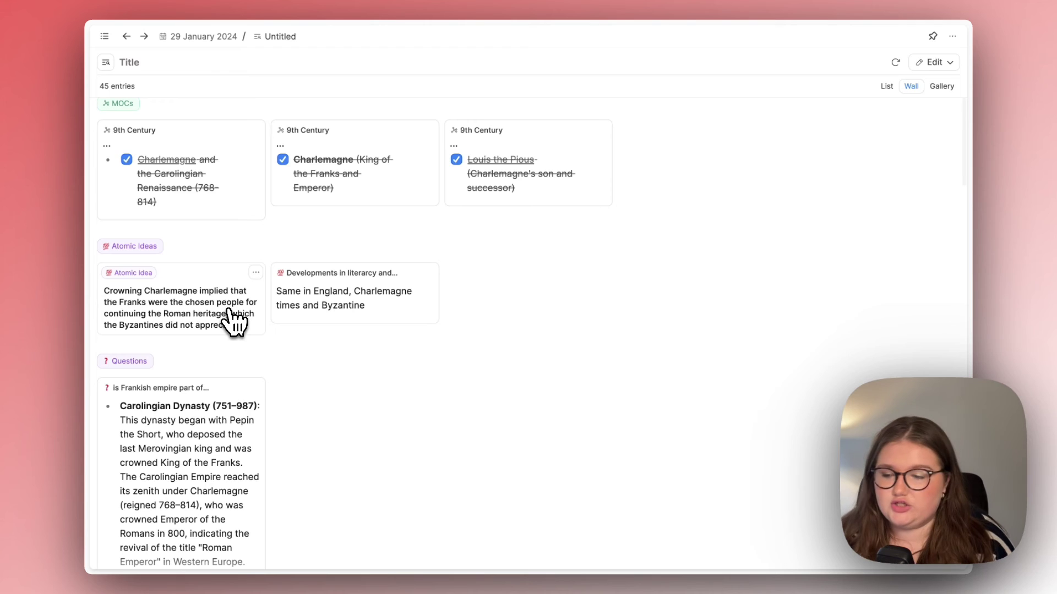
pyautogui.click(105, 37)
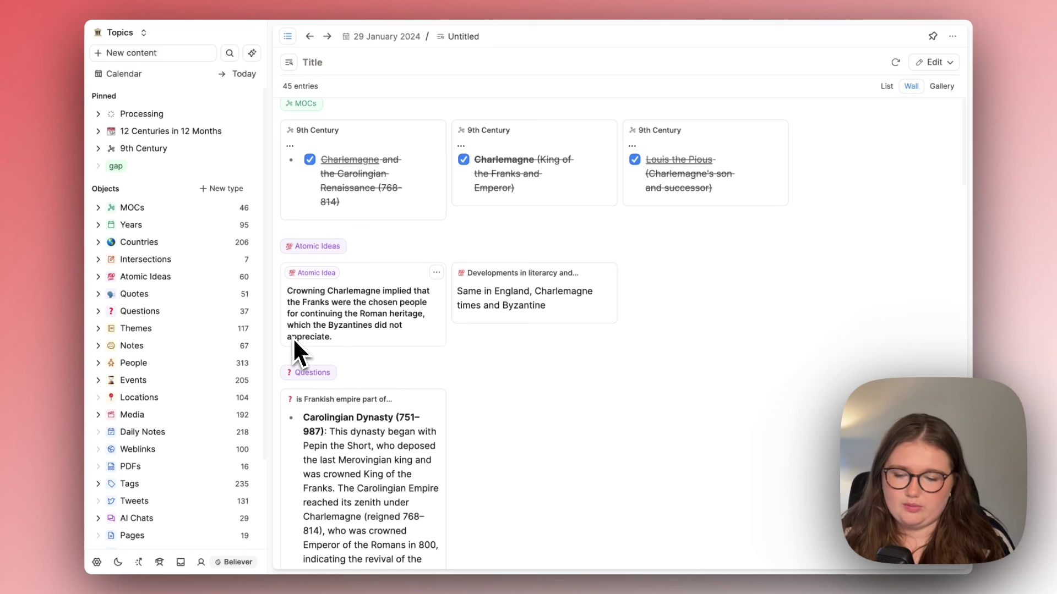
pyautogui.click(238, 74)
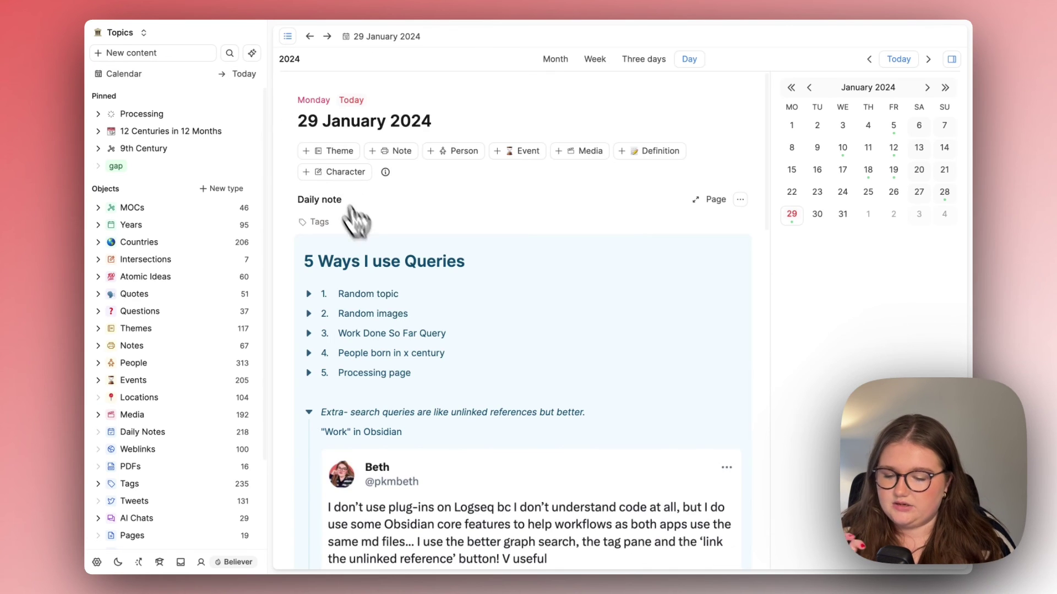
pyautogui.scroll(-10, 357, 221)
pyautogui.click(711, 203)
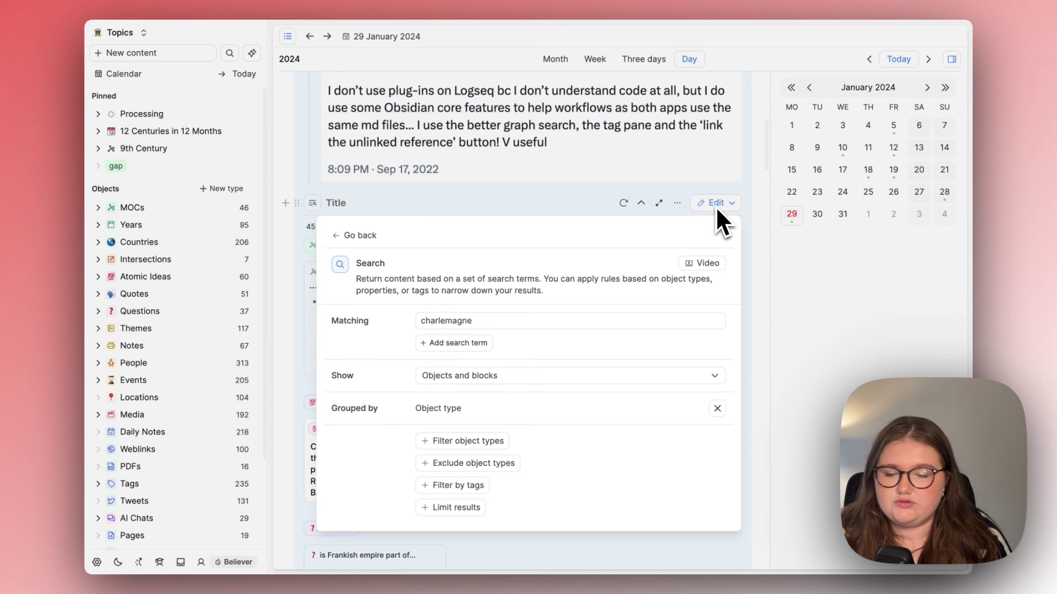
pyautogui.click(716, 203)
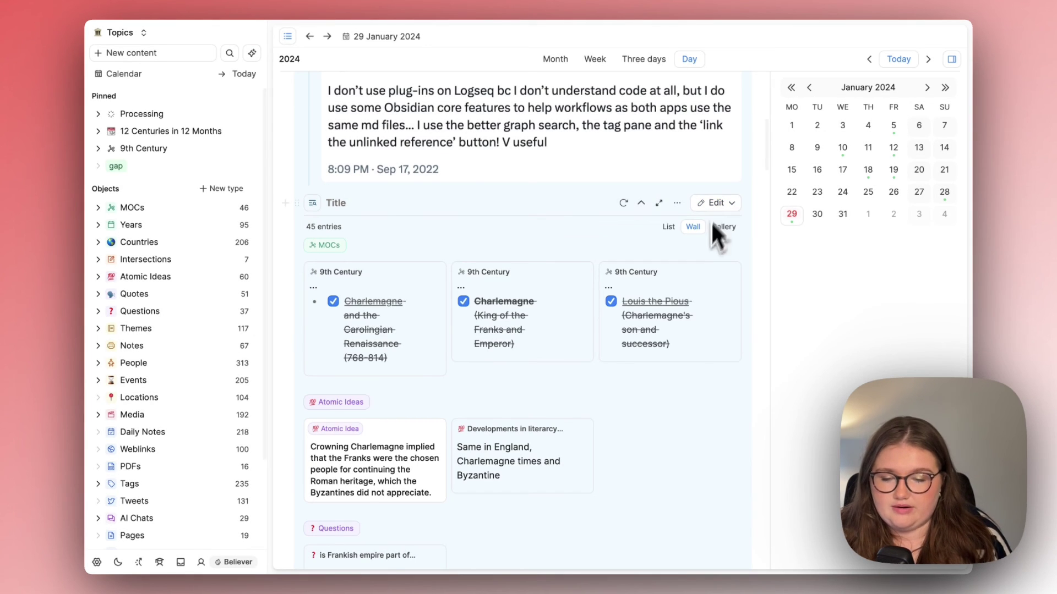
pyautogui.scroll(-2, 694, 324)
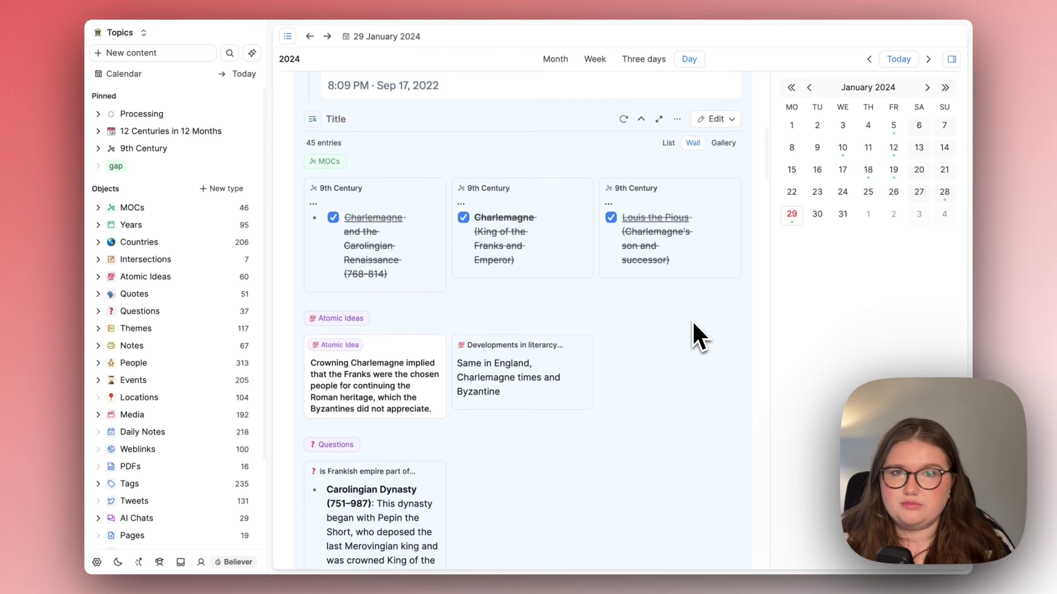
pyautogui.scroll(8, 299, 259)
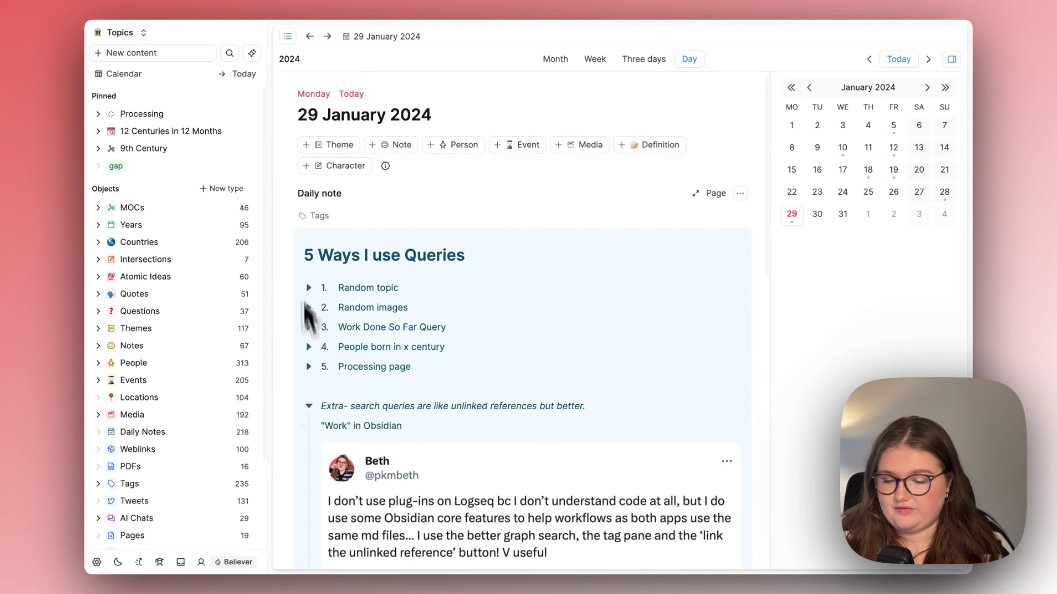
# - Collapse the Extra search queries toggle, expanding and folding it once more to check
pyautogui.click(308, 406)
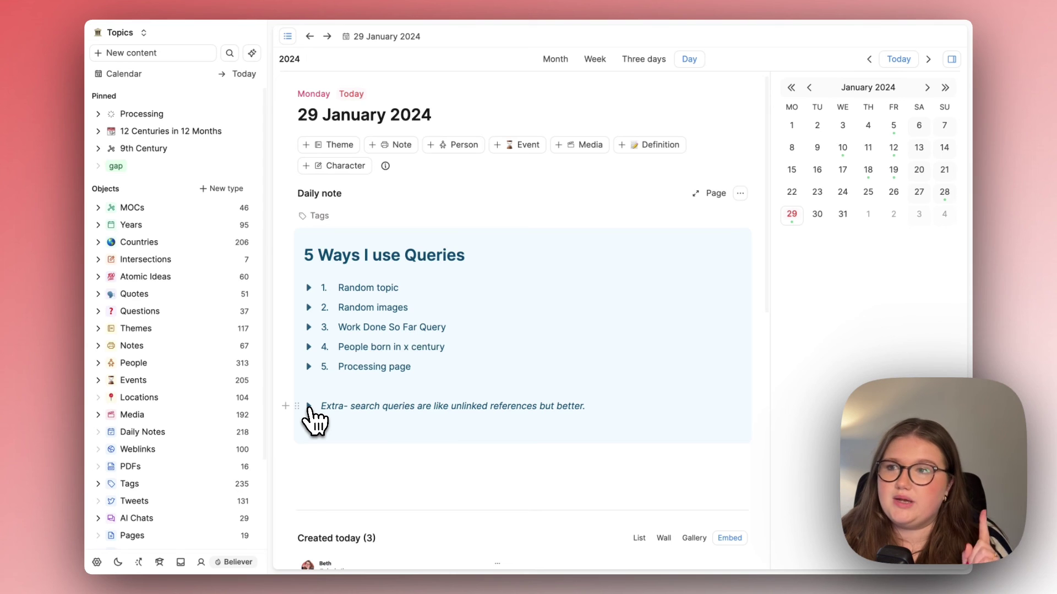
pyautogui.scroll(-3, 310, 413)
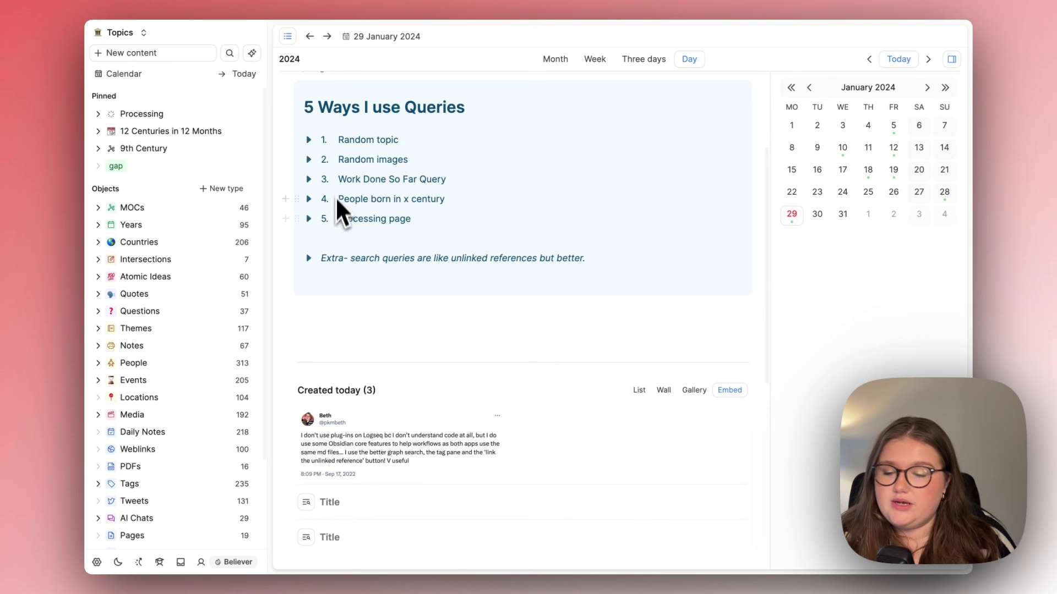
pyautogui.click(309, 259)
pyautogui.click(309, 259)
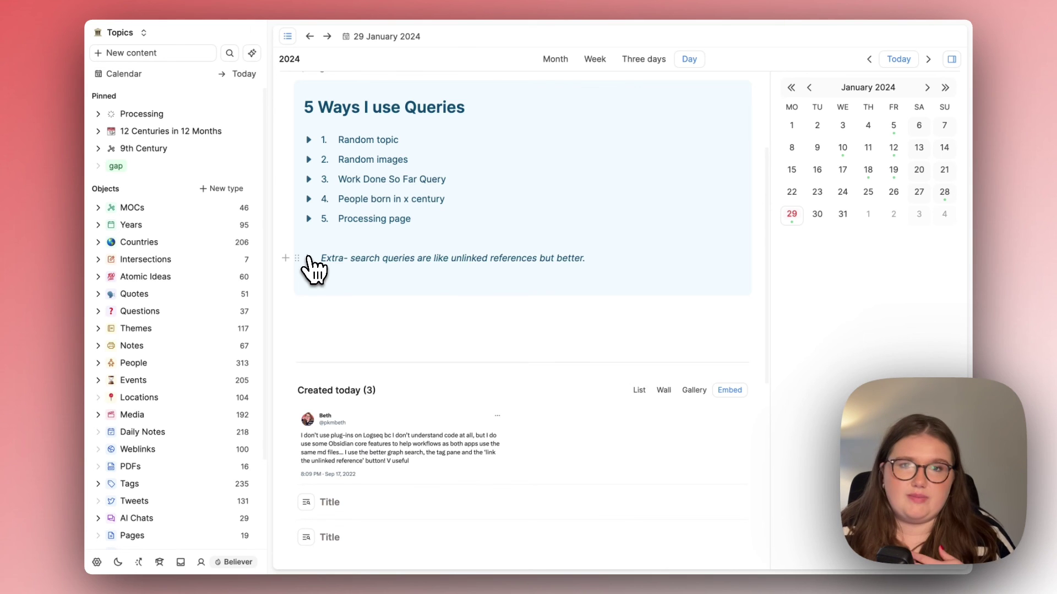
pyautogui.scroll(2, 394, 283)
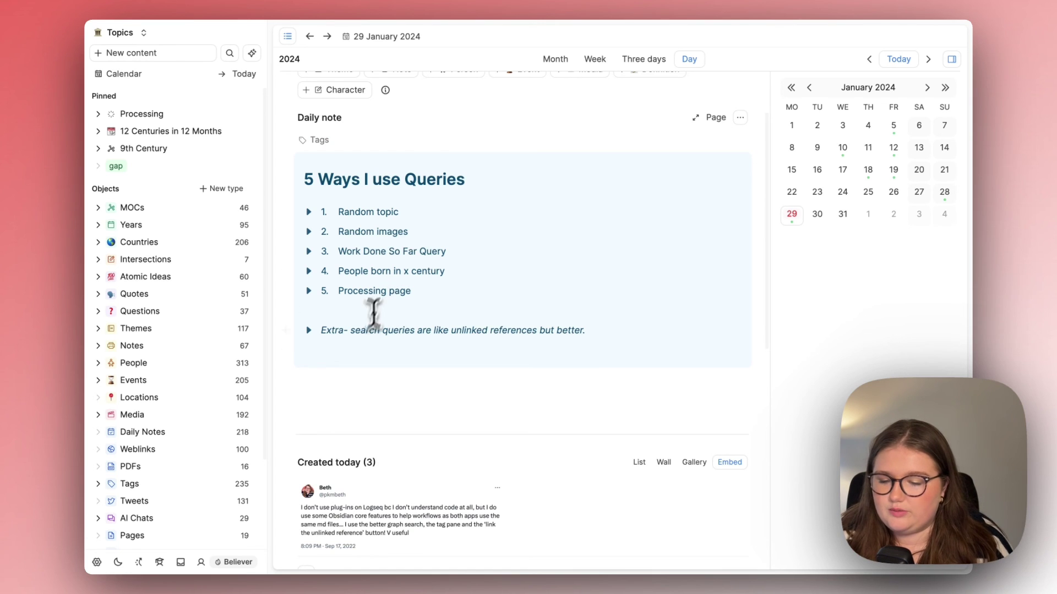
# - Add a query block below the Extra toggle, backing out of Tags so no type is chosen
pyautogui.click(351, 357)
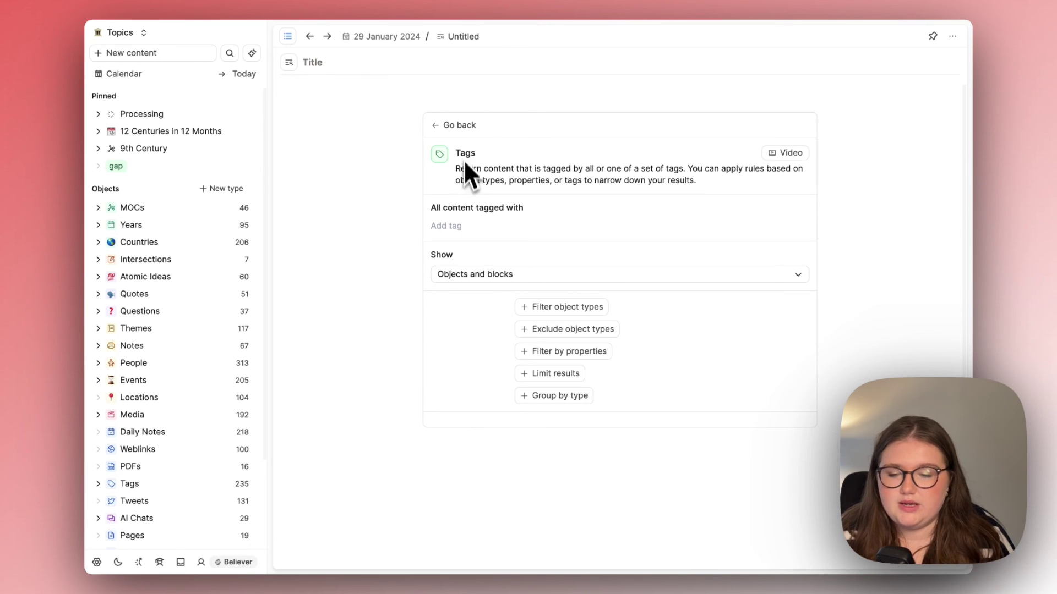
pyautogui.click(448, 130)
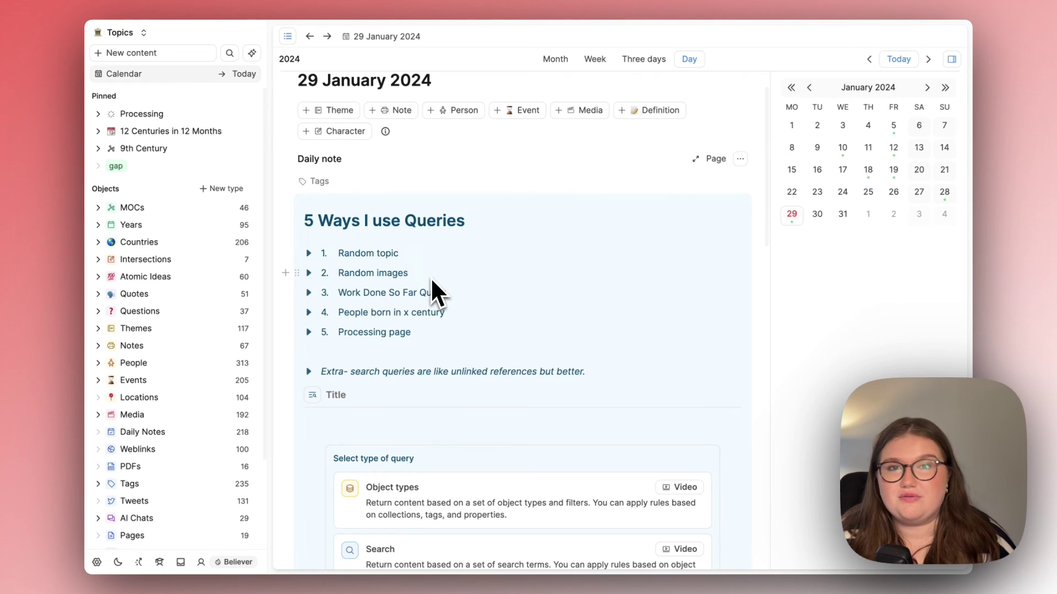